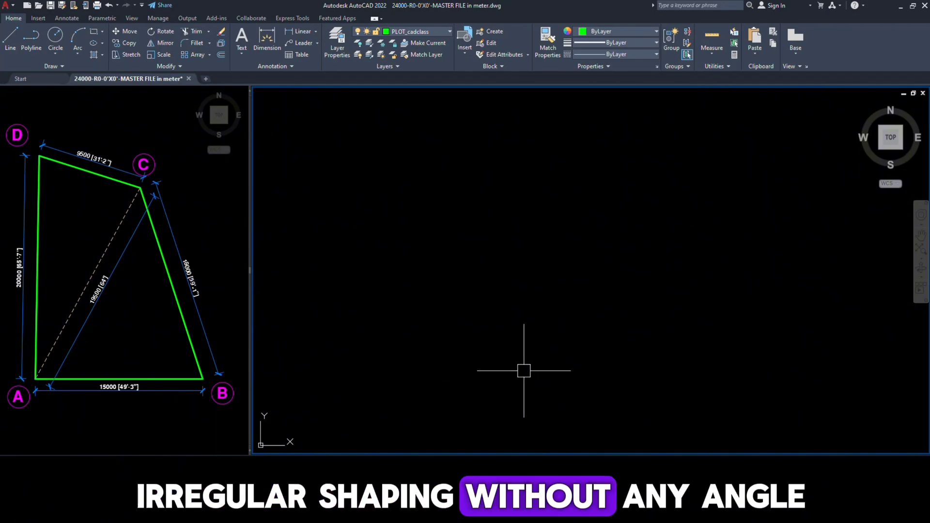
Draw a 15-unit horizontal polyline as base line AB with Ortho on.
text(PL)
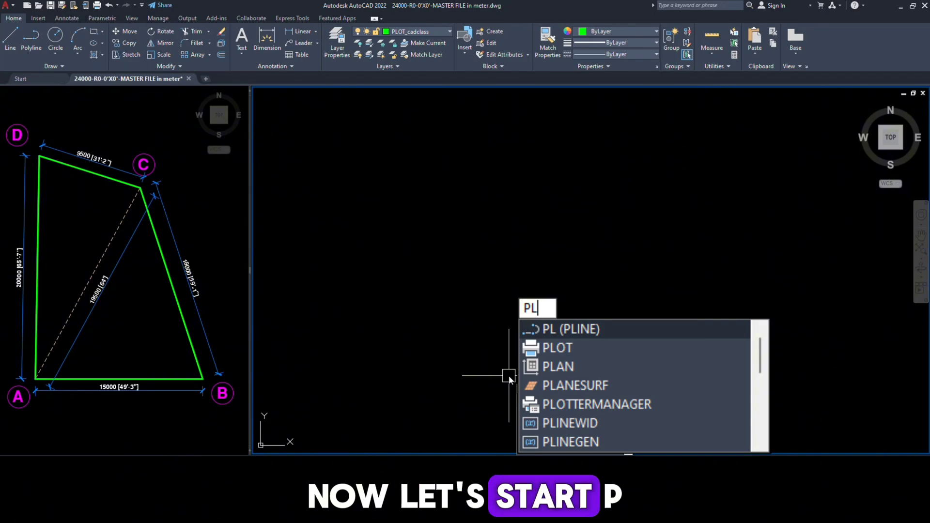
key(Return)
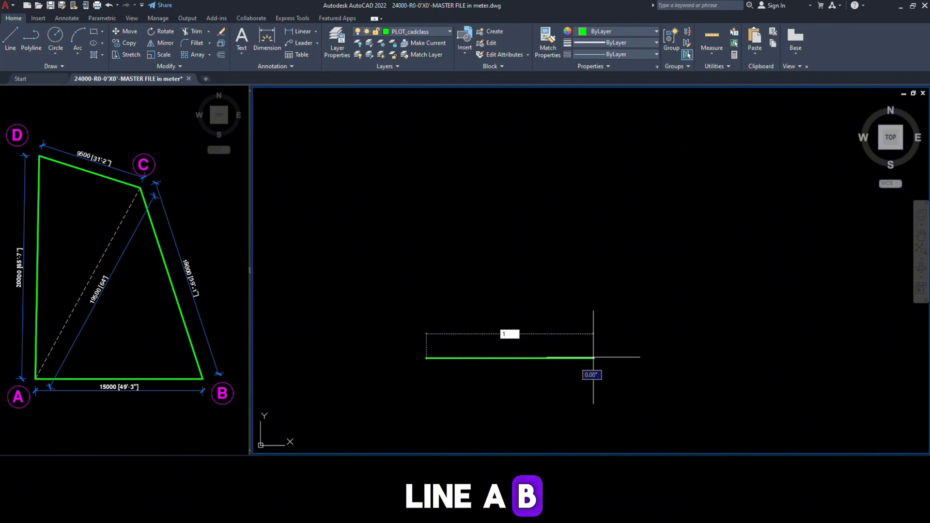
text(5)
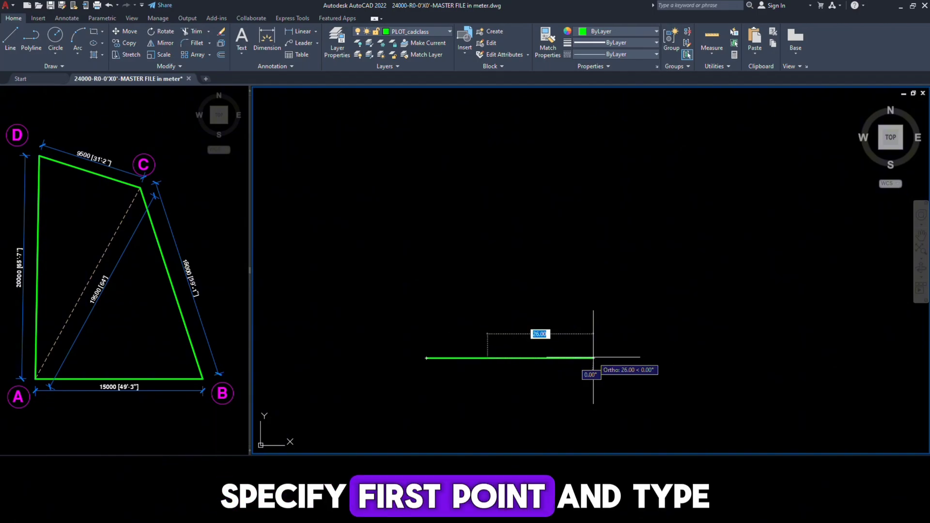
key(Return)
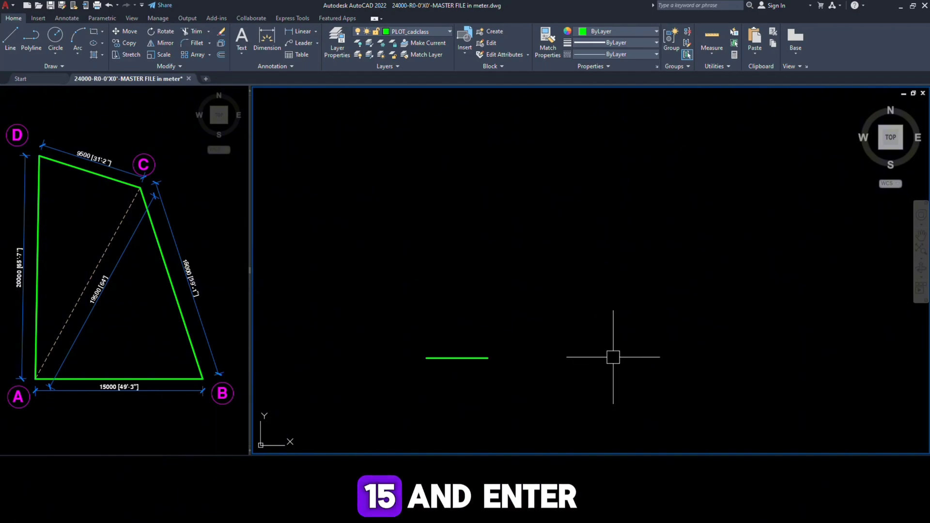
scroll(454, 365, up, 5)
mouse_move(459, 349)
middle_down()
mouse_move(576, 407)
mouse_move(566, 398)
middle_up()
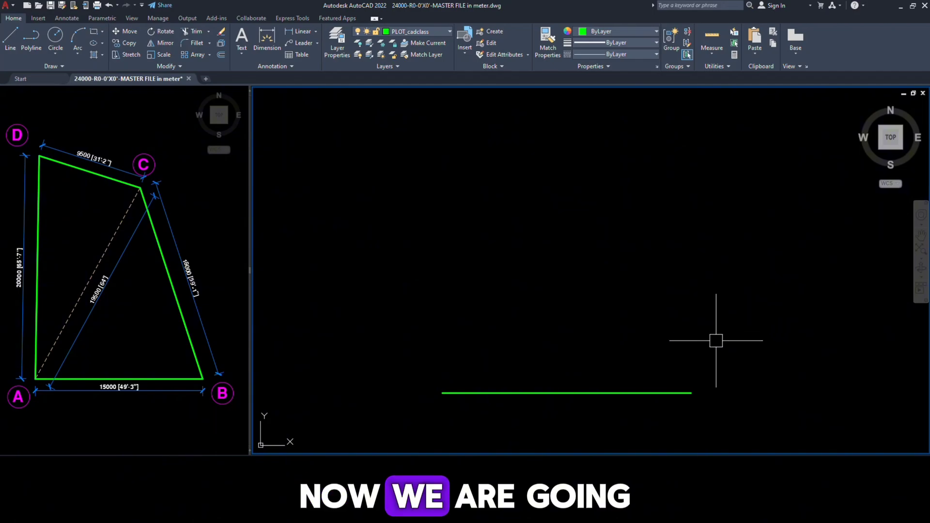
On the CIRCLE_ layer, draw a radius-18 circle centred on the base line's right end B.
click(398, 31)
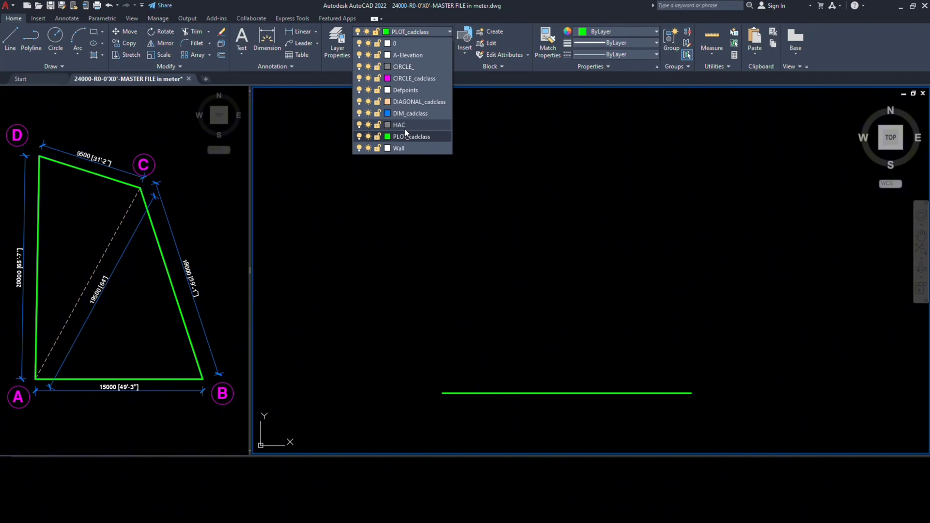
click(411, 67)
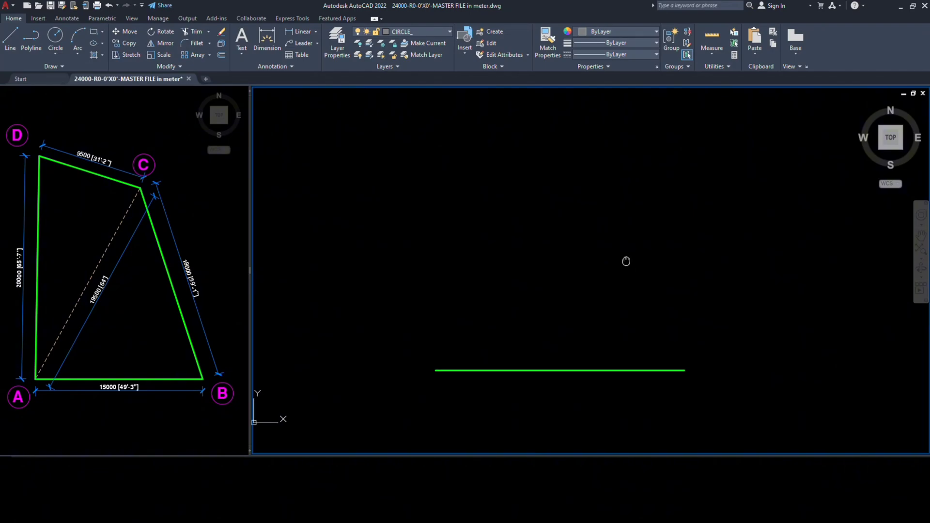
text(C)
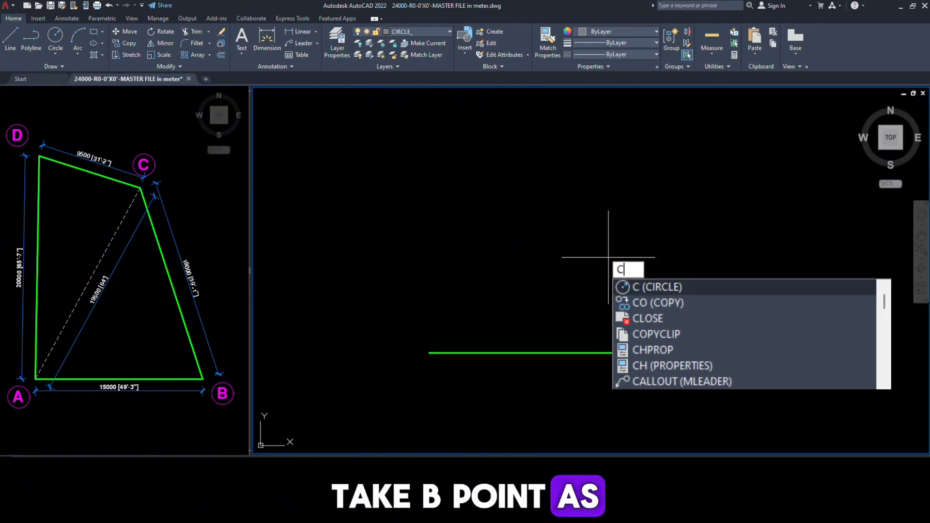
key(Return)
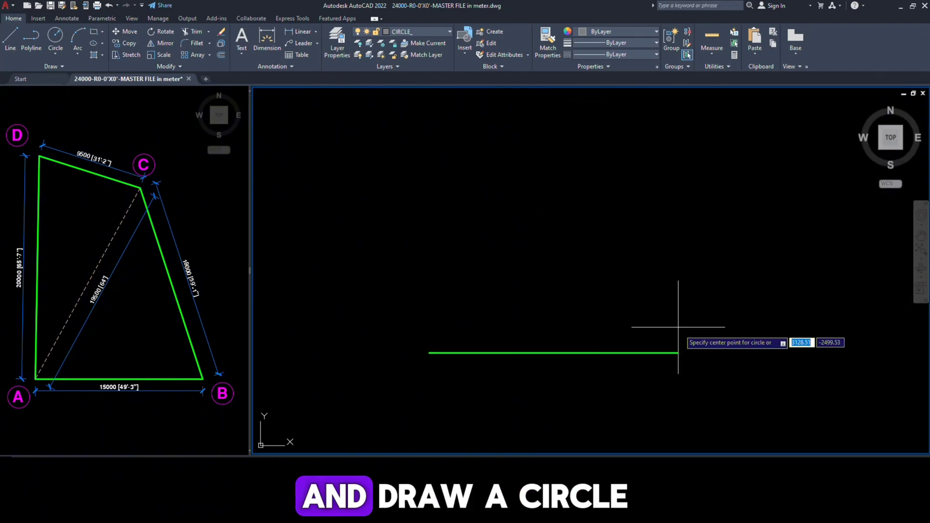
click(677, 353)
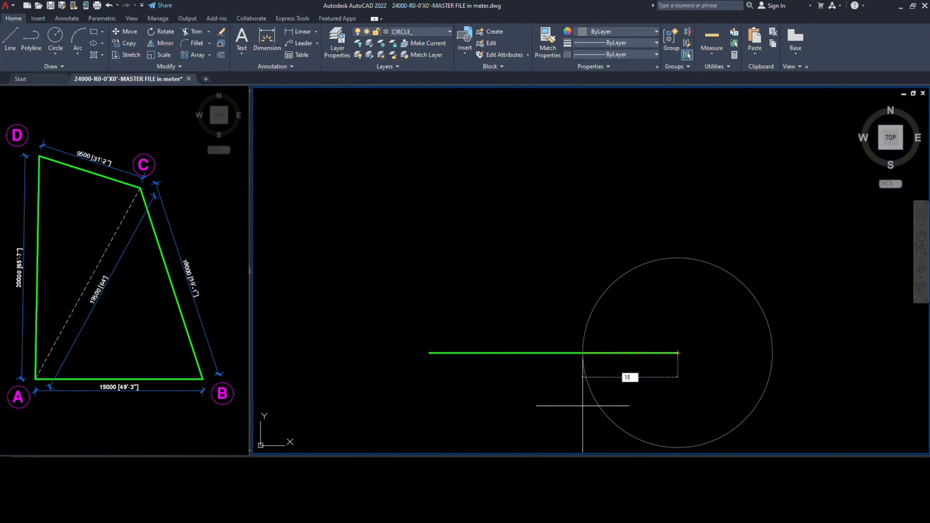
key(Return)
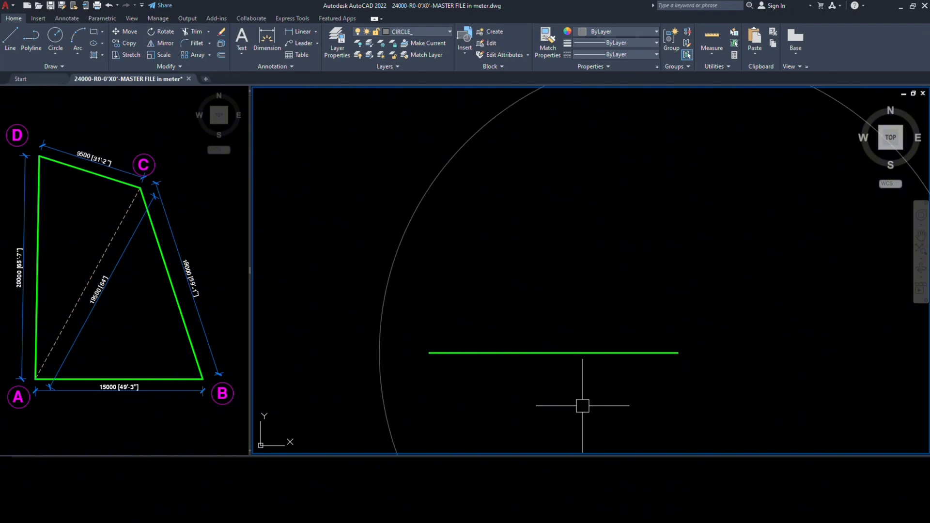
scroll(606, 386, down, 2)
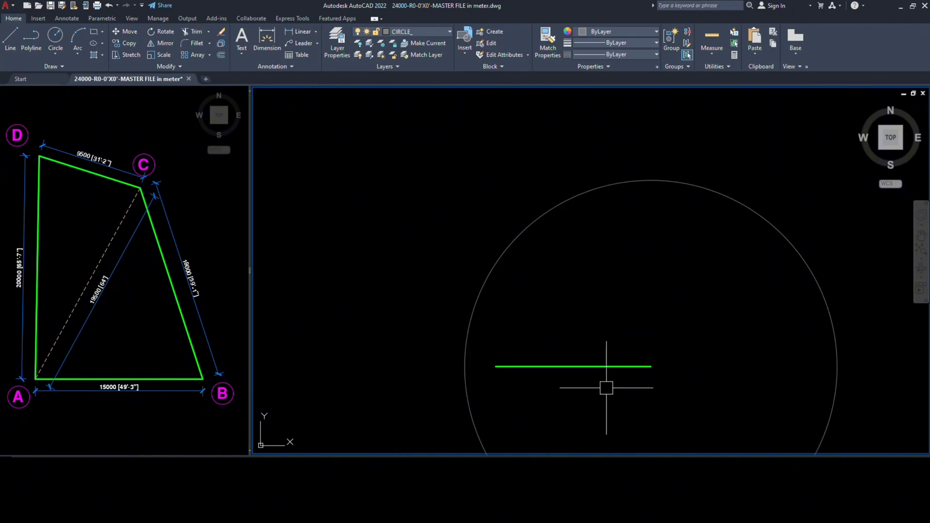
mouse_move(607, 386)
middle_down()
mouse_move(607, 293)
mouse_move(593, 314)
middle_up()
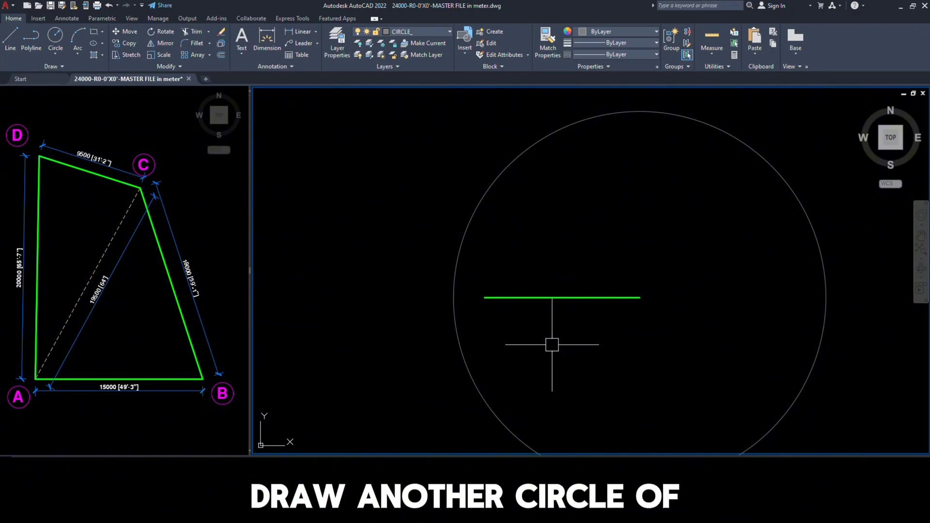
Draw a radius-19.5 circle centred on the base line's left end A.
text(c)
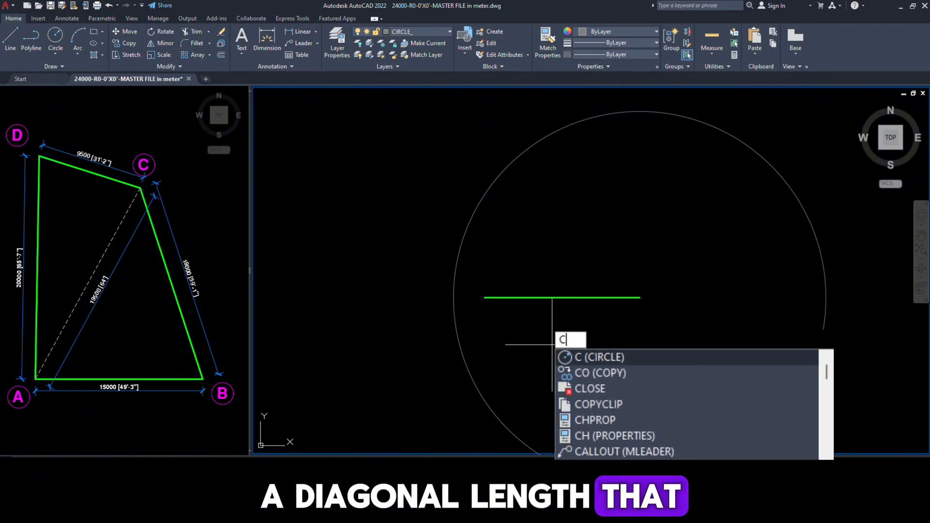
key(Return)
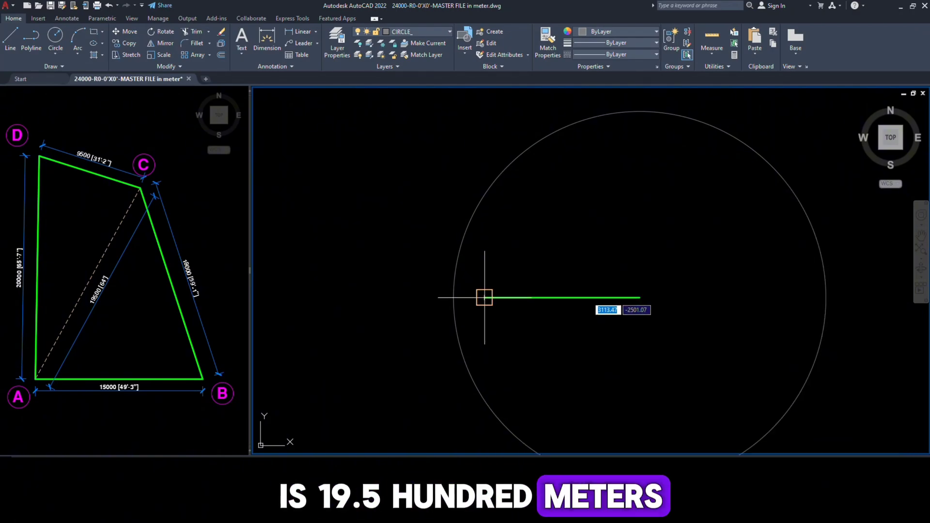
click(484, 297)
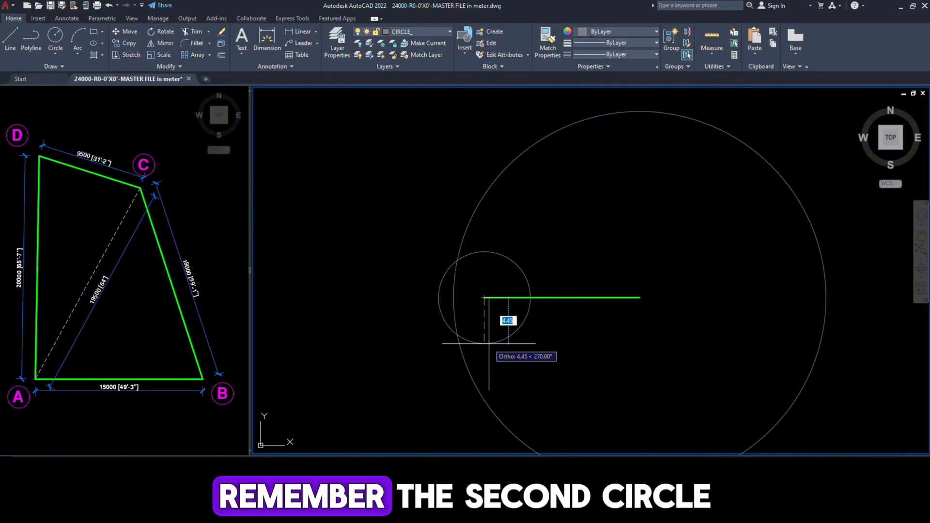
text(19)
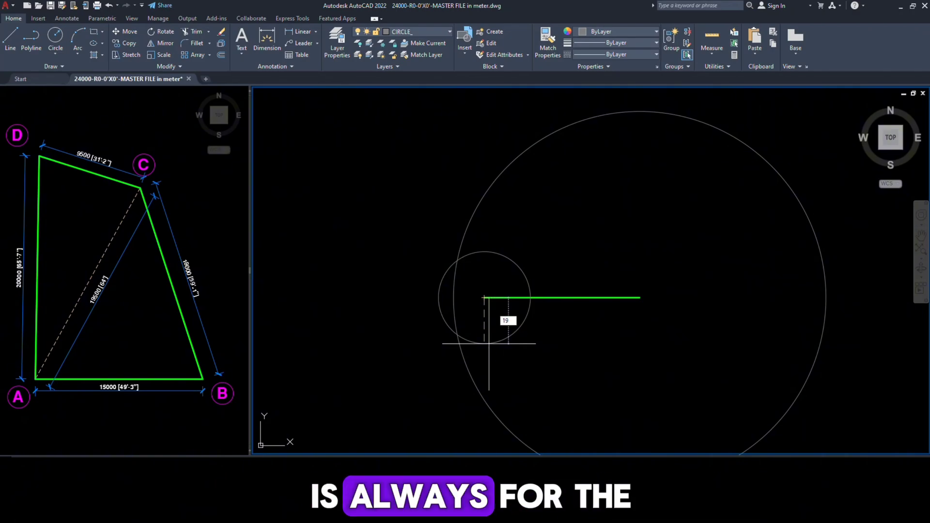
text(.500)
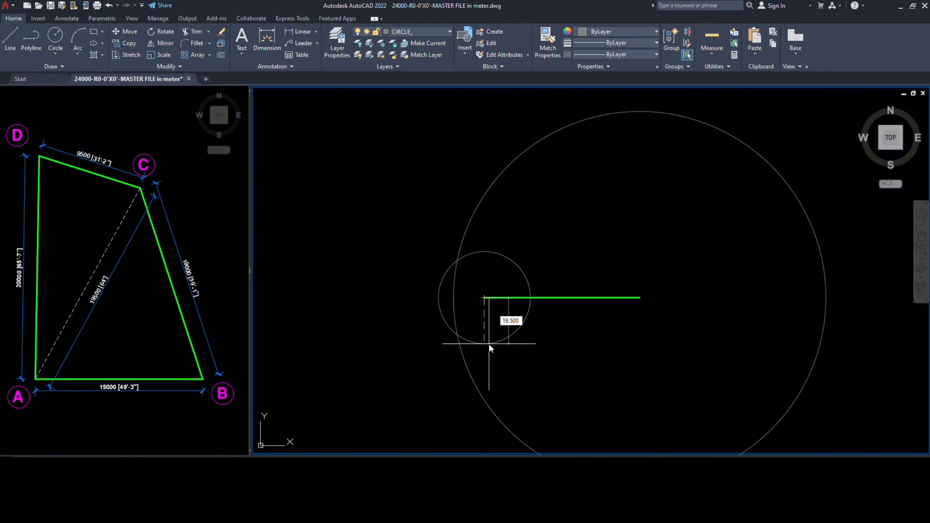
key(Return)
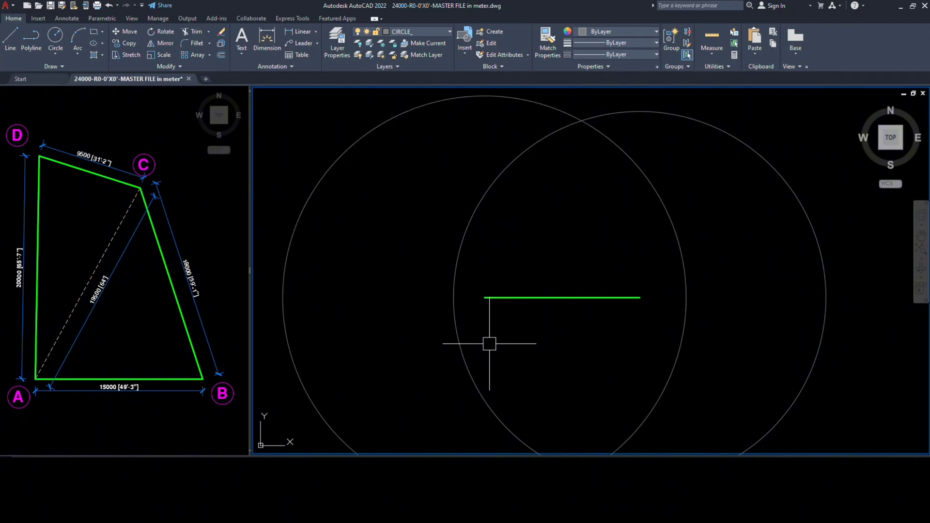
middle_drag(517, 328, 539, 349)
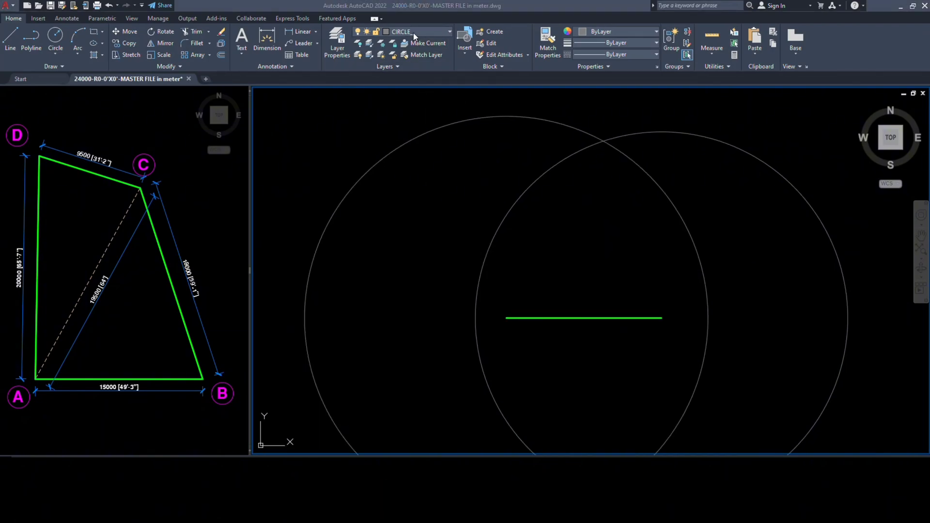
Make PLOT_cadclass the current layer.
click(395, 32)
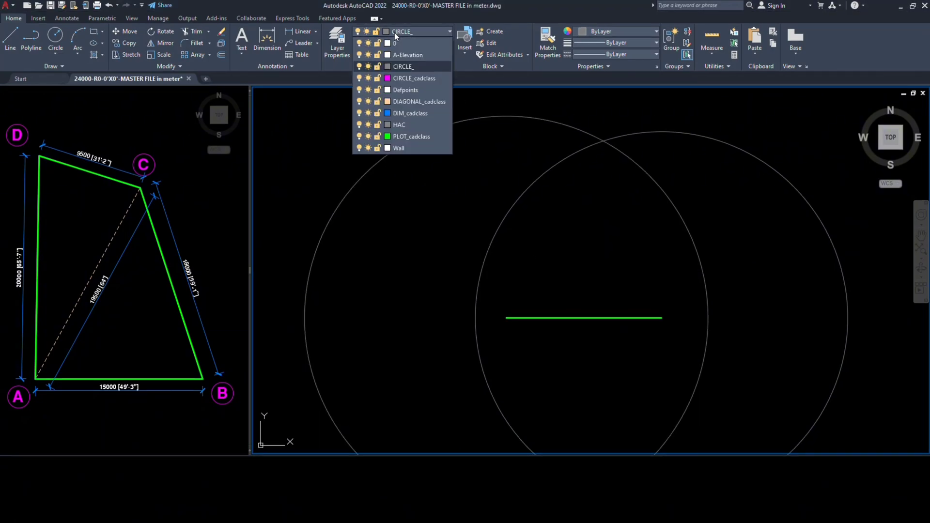
click(402, 136)
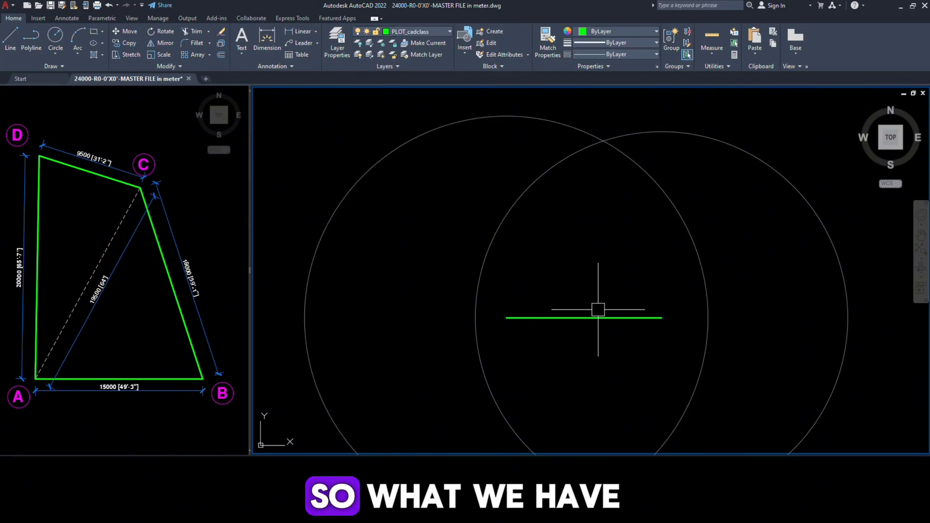
middle_drag(634, 289, 628, 281)
Draw a polyline from endpoint B up to the circles' top intersection, fixing corner C.
text(PL)
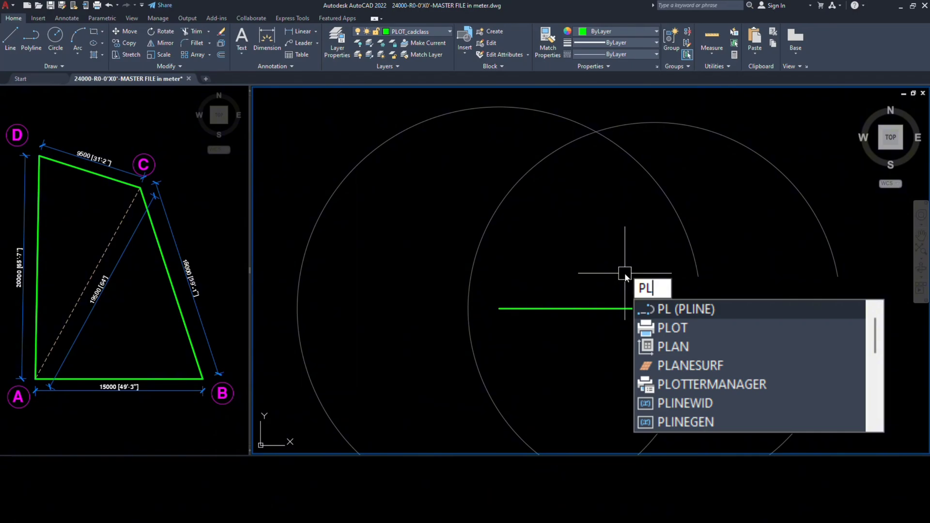
key(Return)
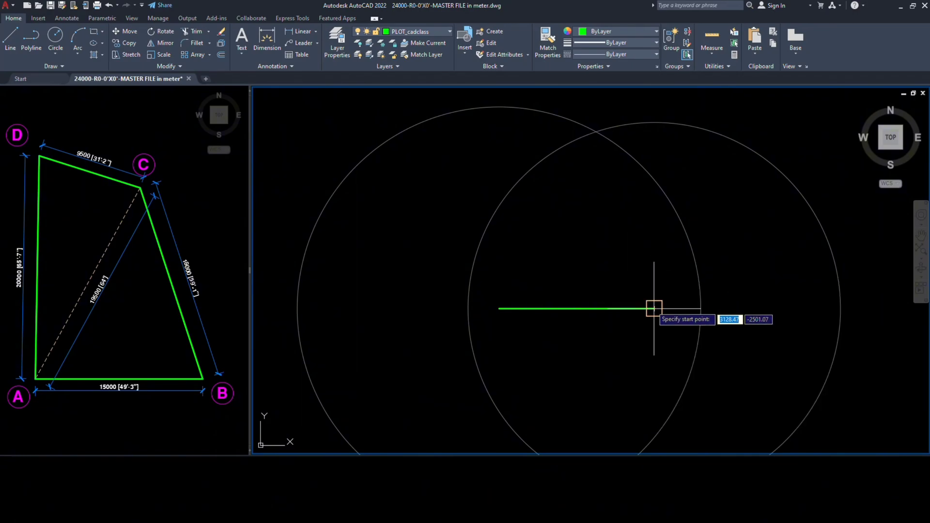
click(651, 306)
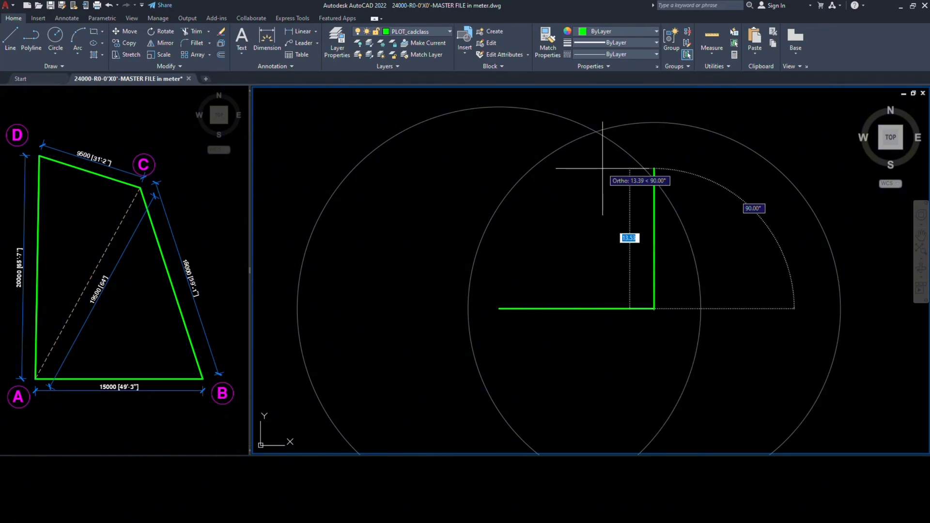
scroll(598, 143, up, 8)
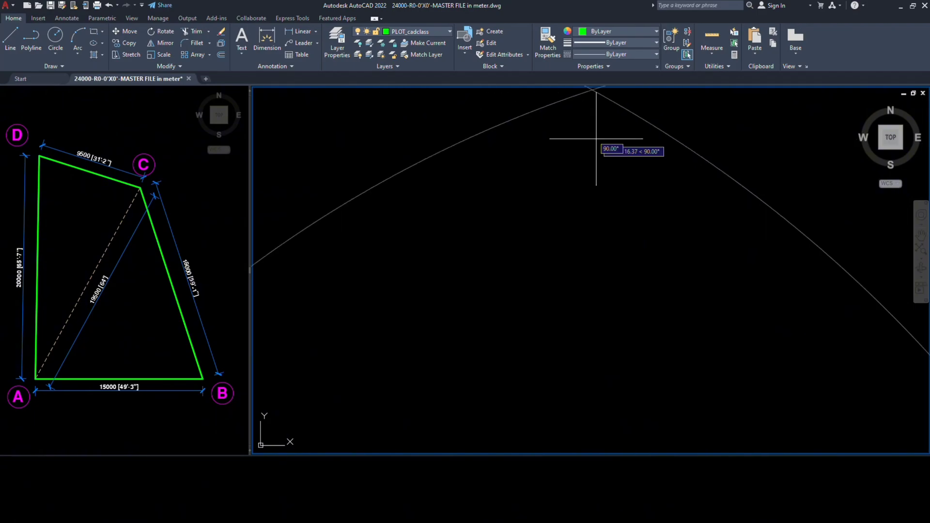
middle_drag(587, 160, 581, 221)
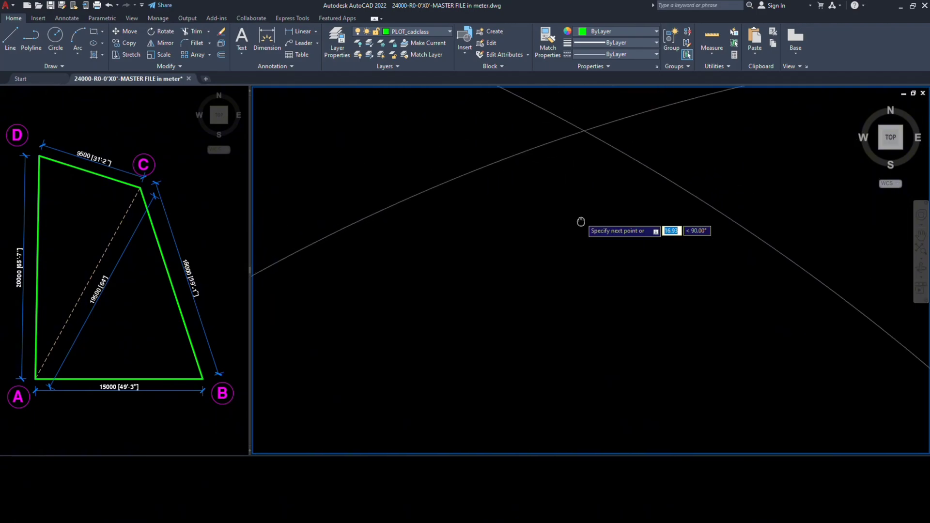
click(585, 130)
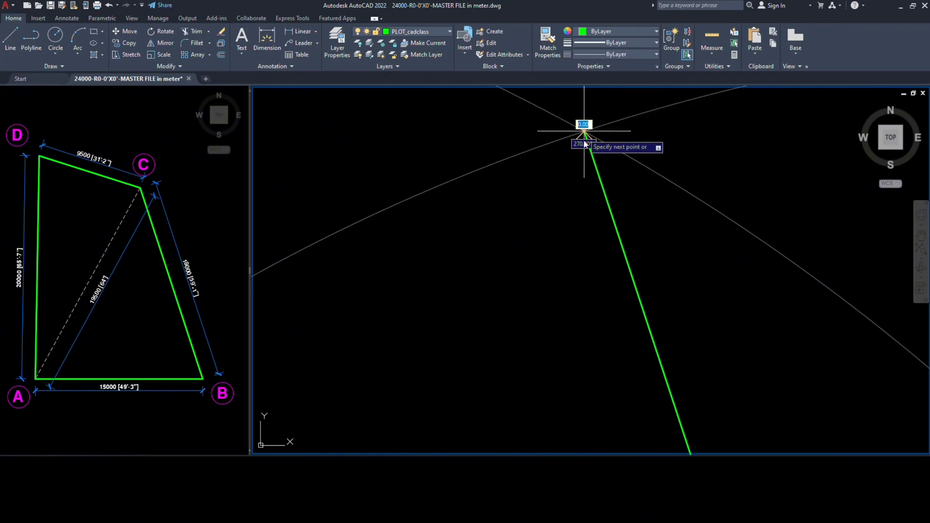
scroll(585, 131, down, 5)
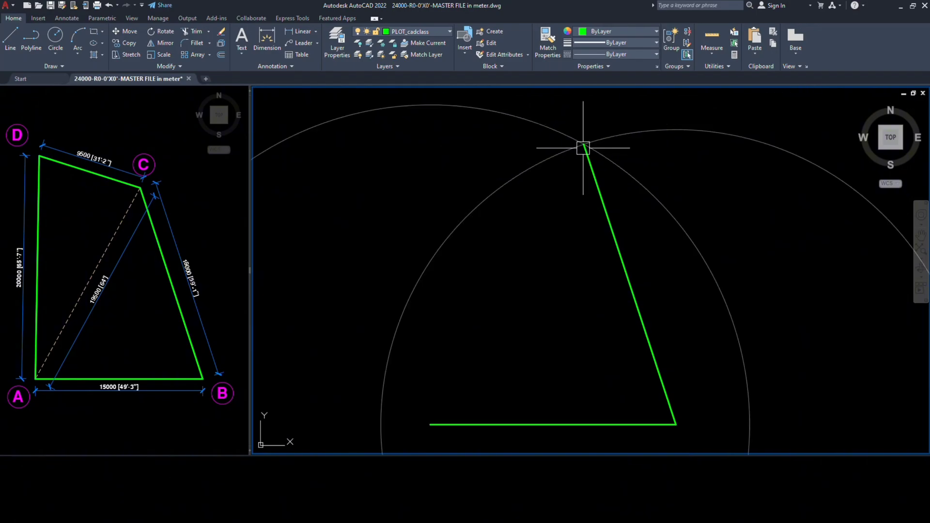
mouse_move(570, 183)
middle_down()
mouse_move(614, 134)
mouse_move(602, 205)
middle_up()
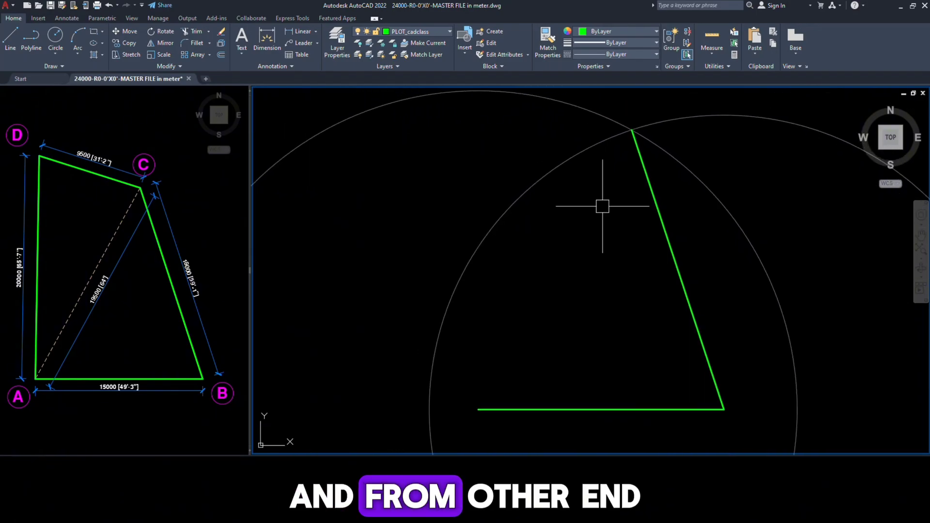
Draw a polyline from corner C back to endpoint A, closing triangle ABC.
text(pl)
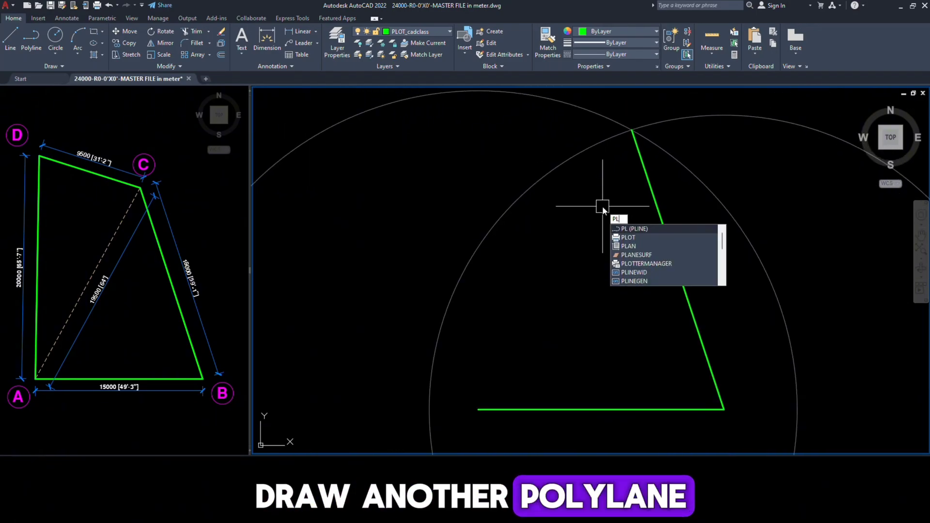
key(Return)
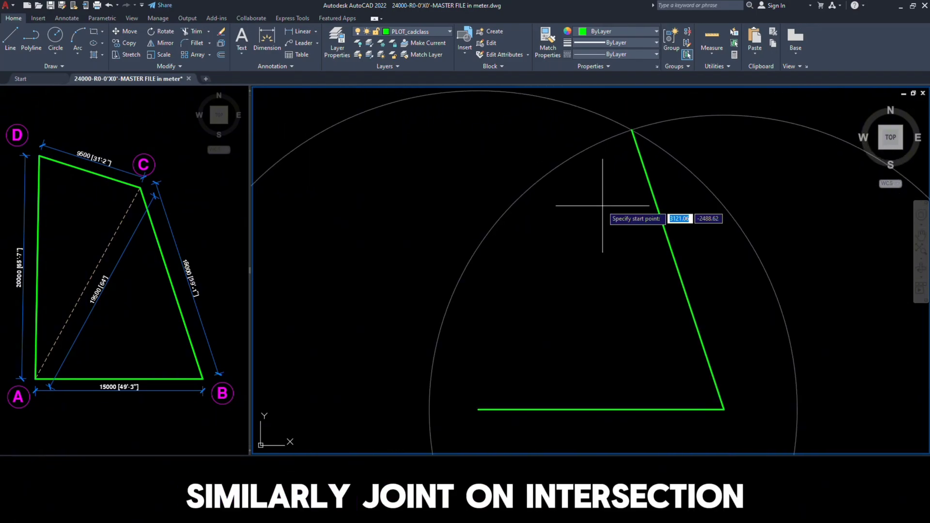
click(632, 130)
scroll(589, 189, down, 2)
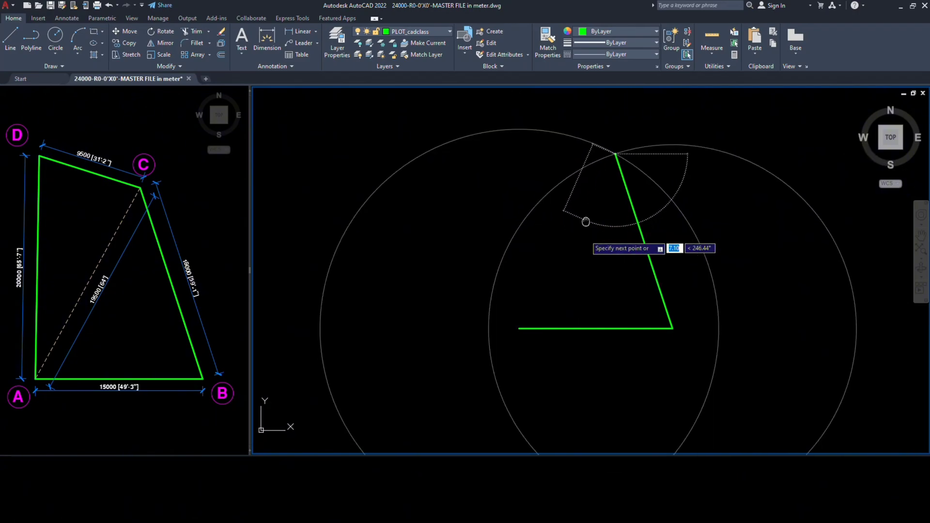
middle_drag(586, 221, 599, 158)
click(534, 265)
key(Return)
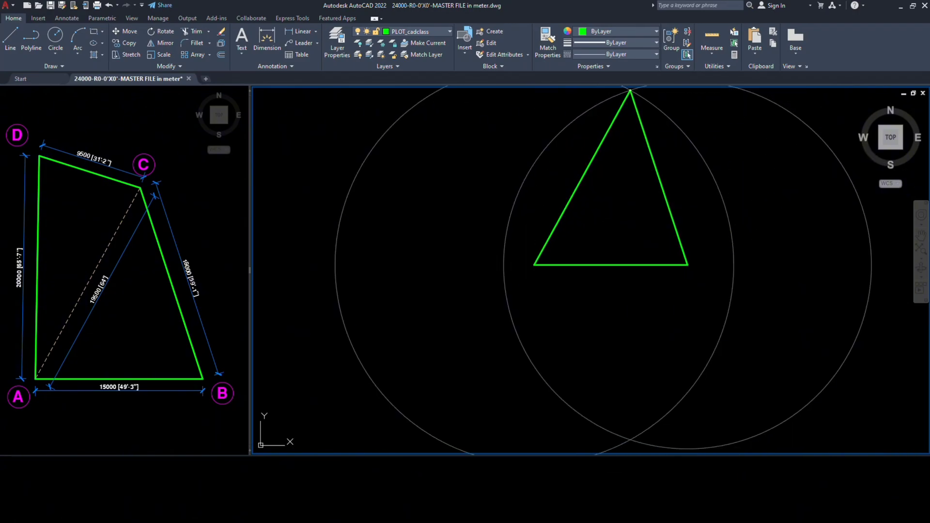
middle_drag(586, 248, 553, 330)
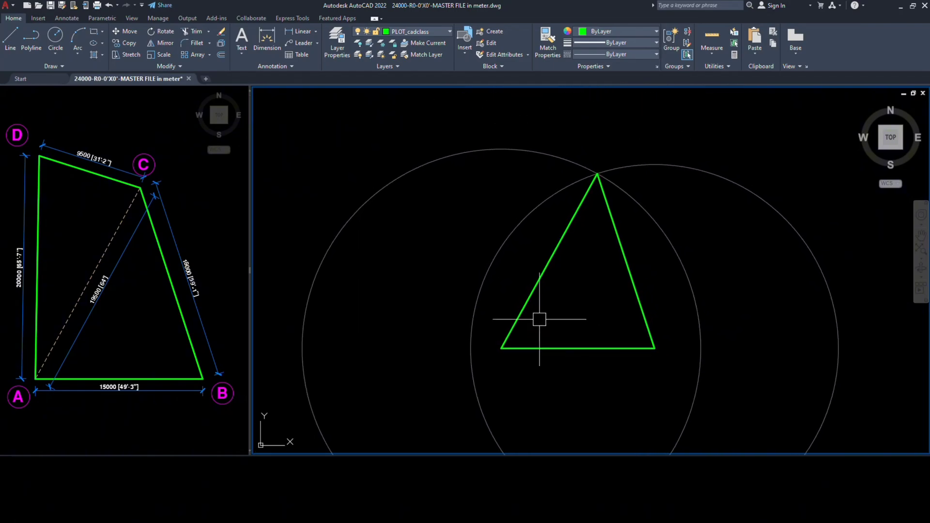
click(150, 315)
Copy the reference diagonal's dashed grey style onto the triangle's side AC with MATCHPROP.
text(M)
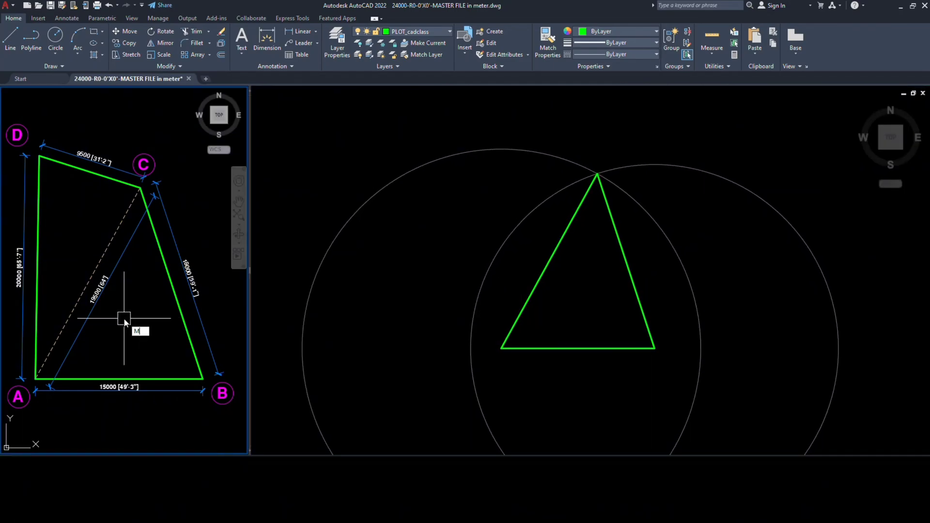
text(A)
key(Return)
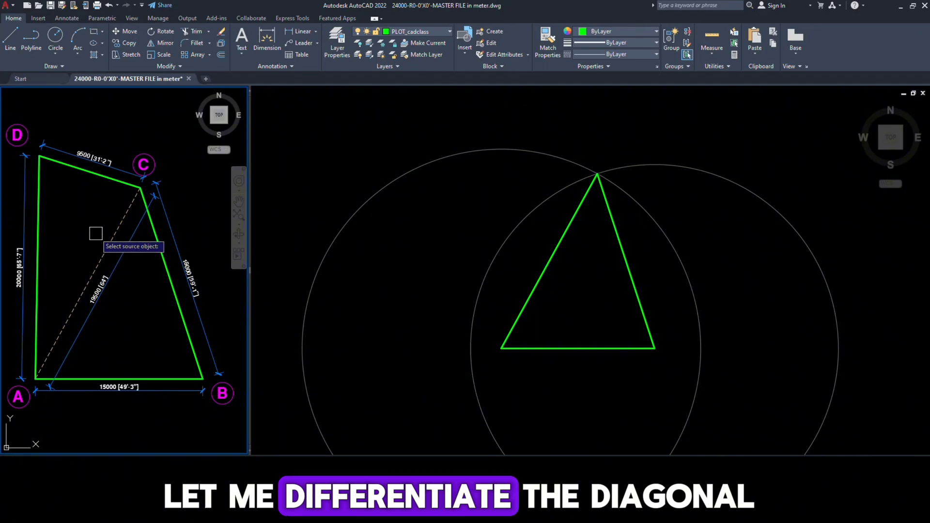
click(111, 243)
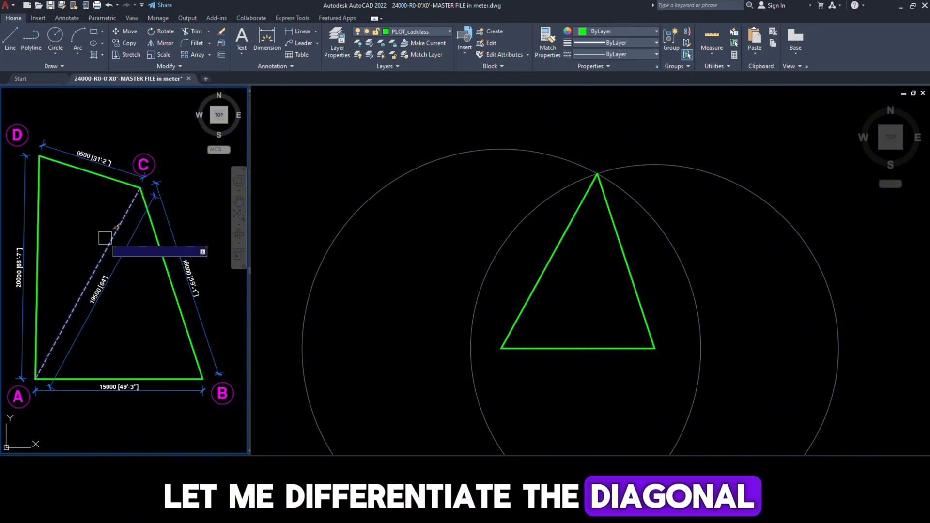
click(417, 264)
click(544, 273)
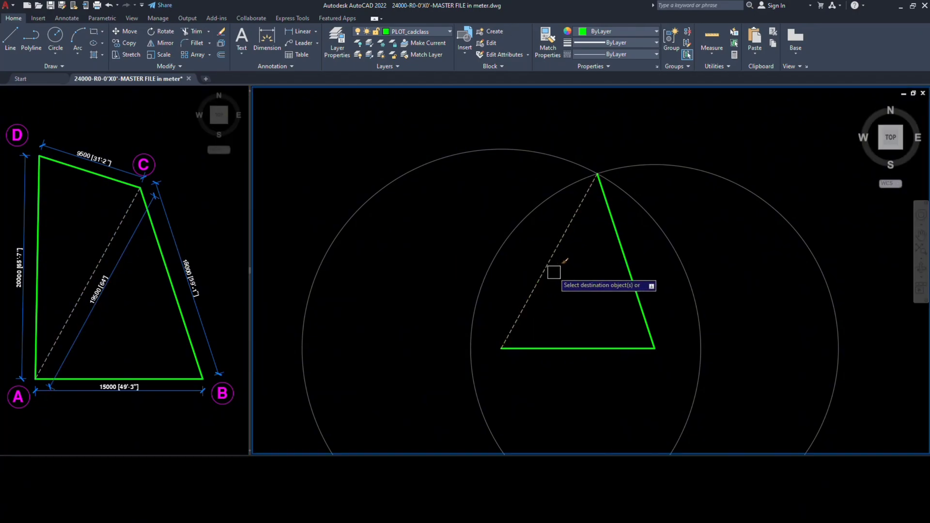
middle_drag(585, 284, 583, 253)
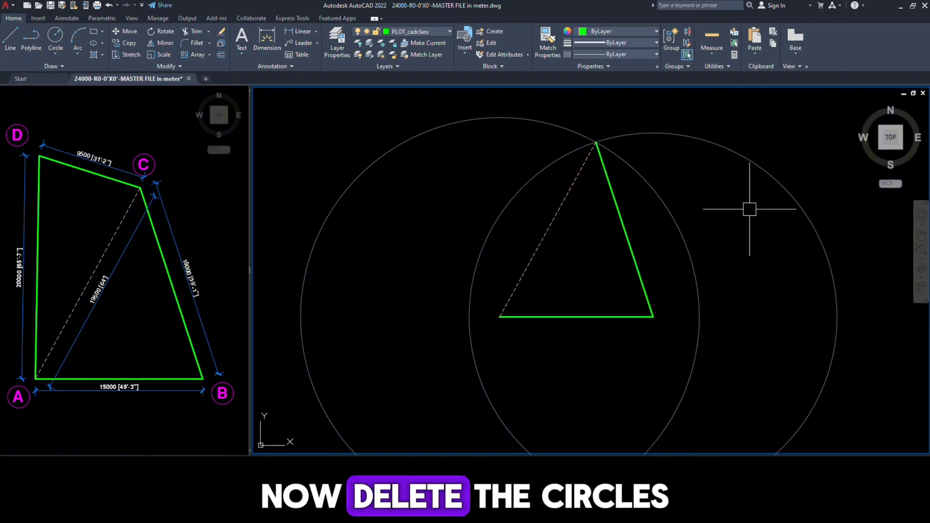
Erase both construction circles.
click(824, 161)
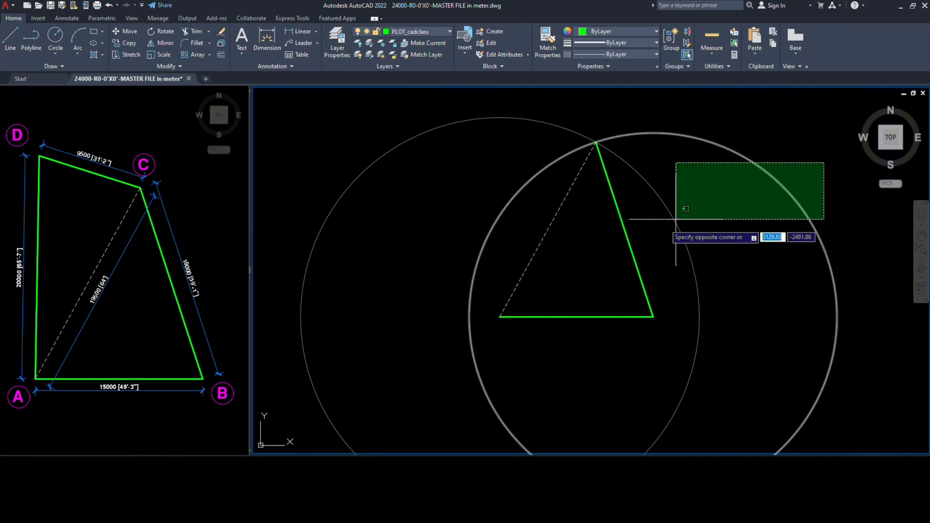
click(660, 227)
text(E)
key(Return)
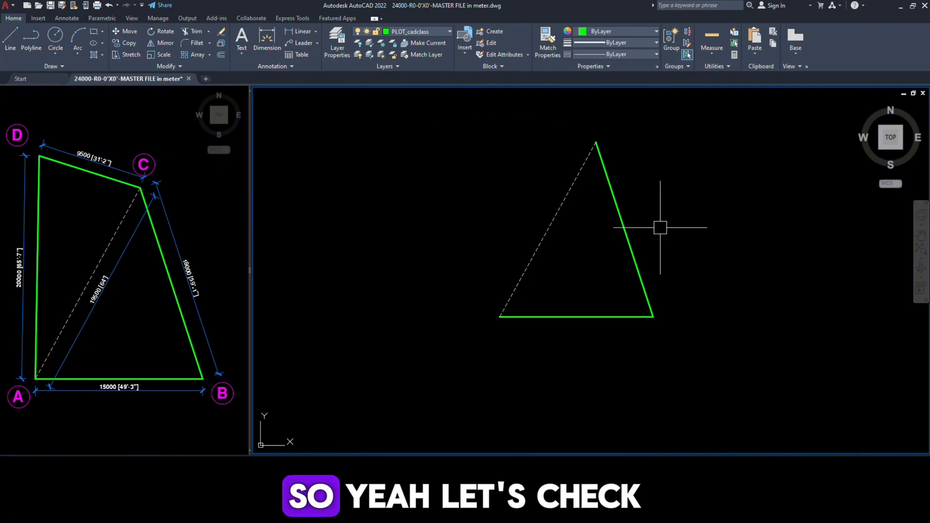
middle_drag(552, 346, 552, 357)
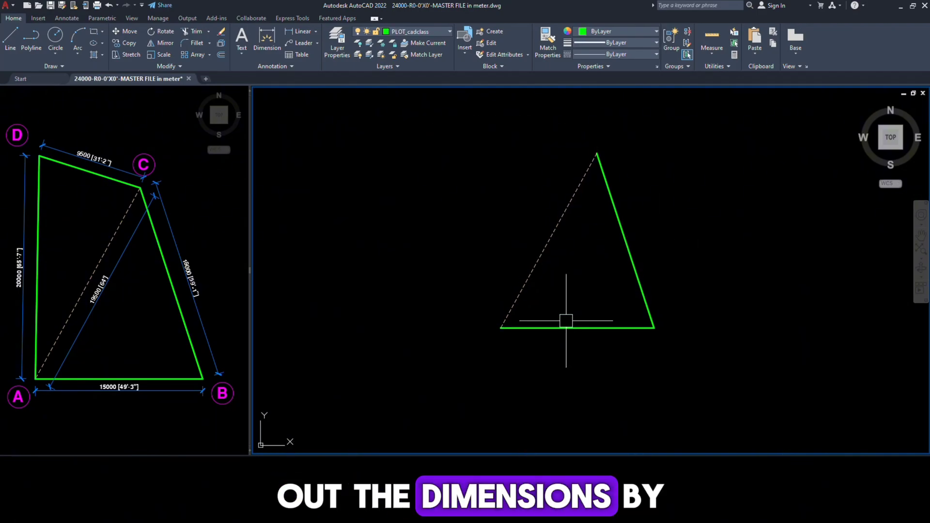
Make DIM_cadclass the current layer.
click(399, 32)
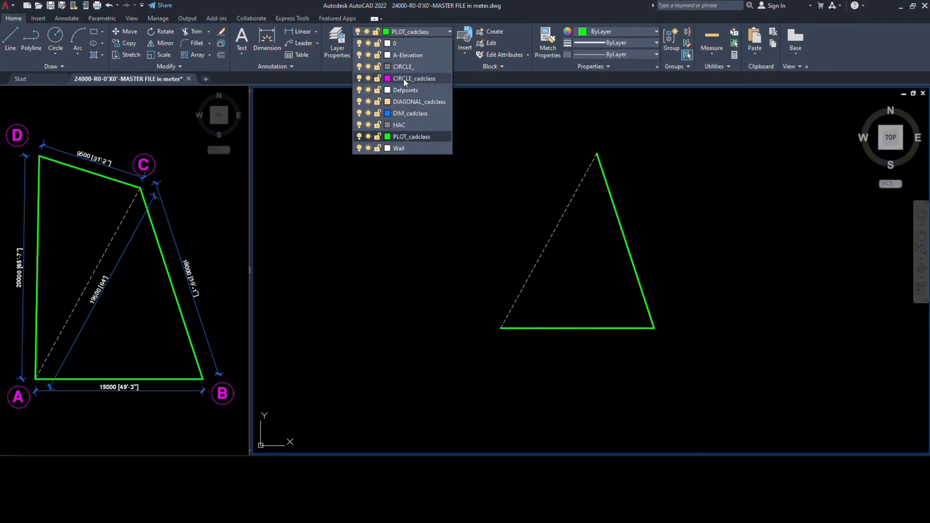
click(405, 113)
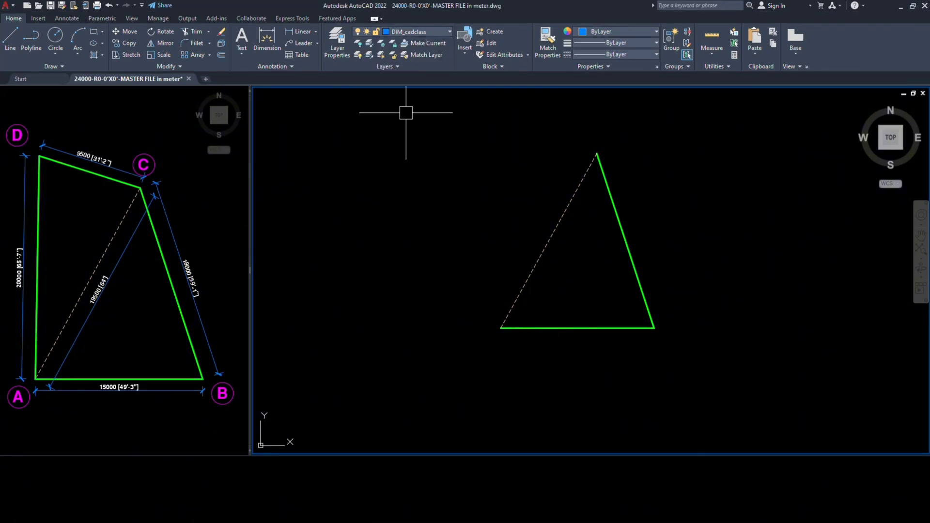
scroll(528, 331, up, 2)
Add a linear 15000 [49'-3"] dimension below base AB using DLI.
middle_drag(523, 338, 483, 410)
text(DL)
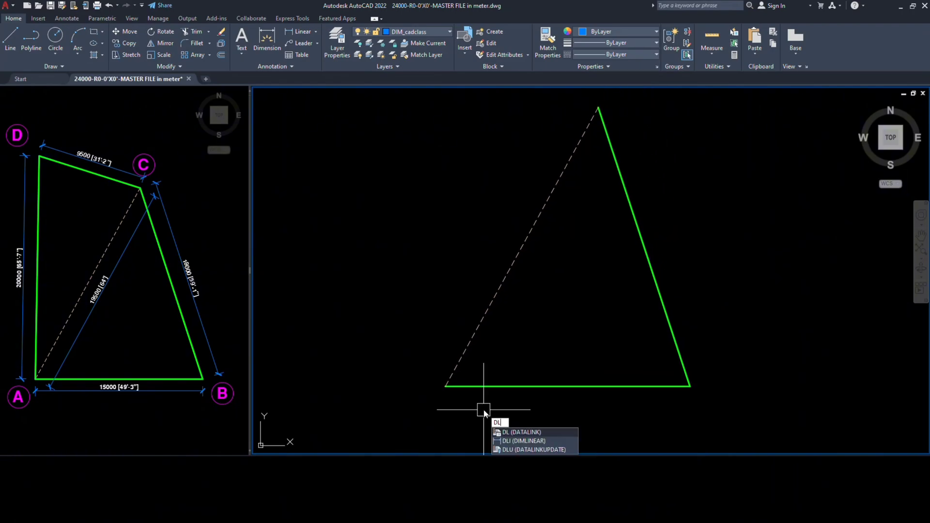
text(I)
key(Return)
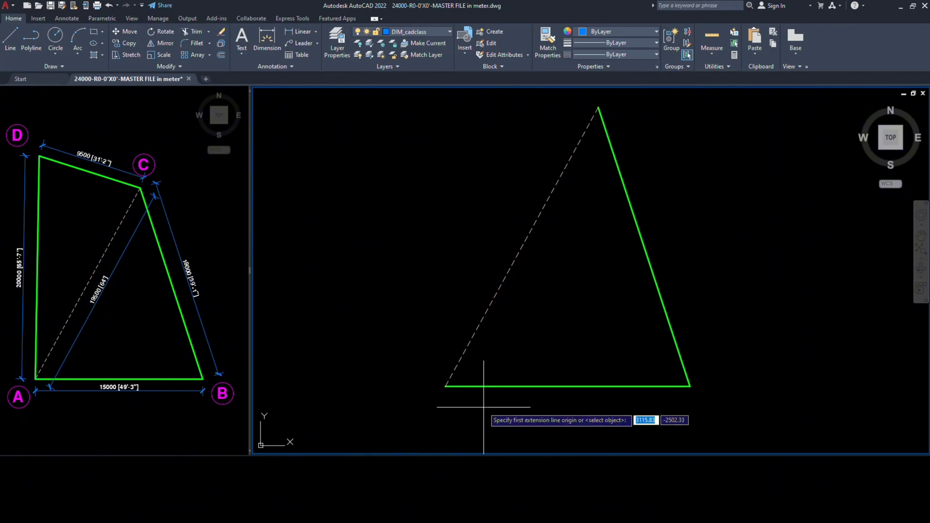
click(445, 386)
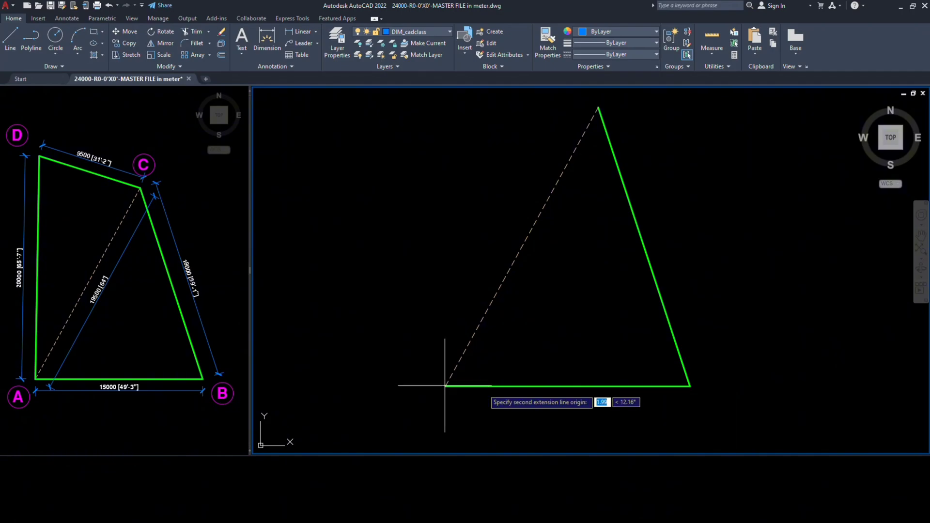
scroll(673, 400, up, 3)
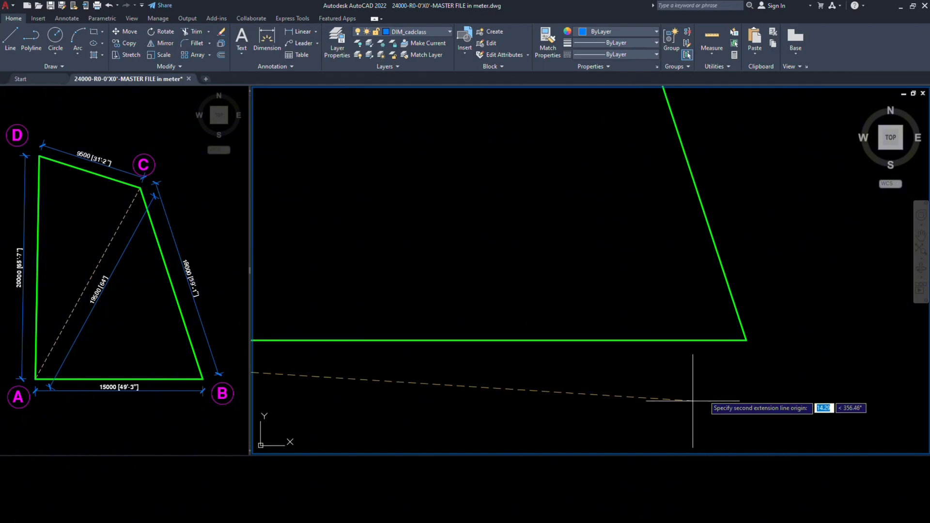
click(746, 341)
middle_drag(630, 365, 730, 323)
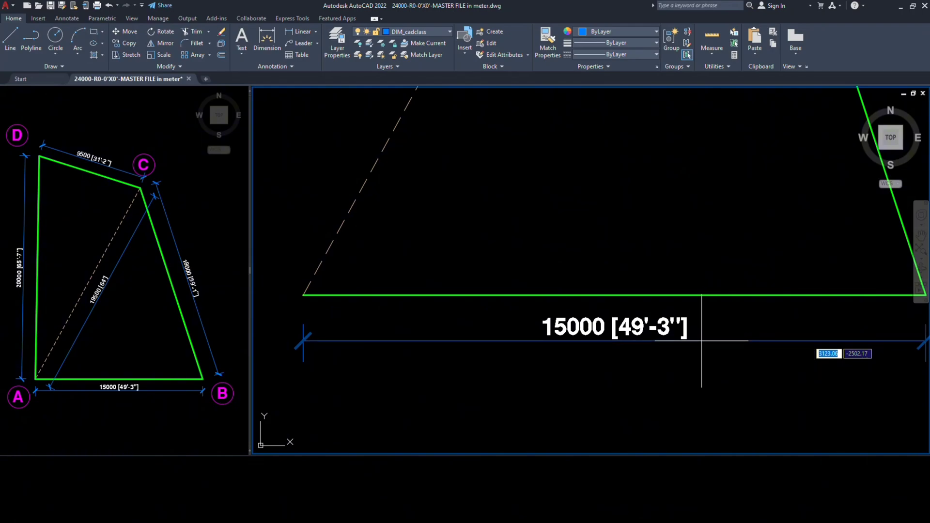
click(703, 341)
scroll(668, 356, down, 5)
middle_drag(675, 353, 574, 437)
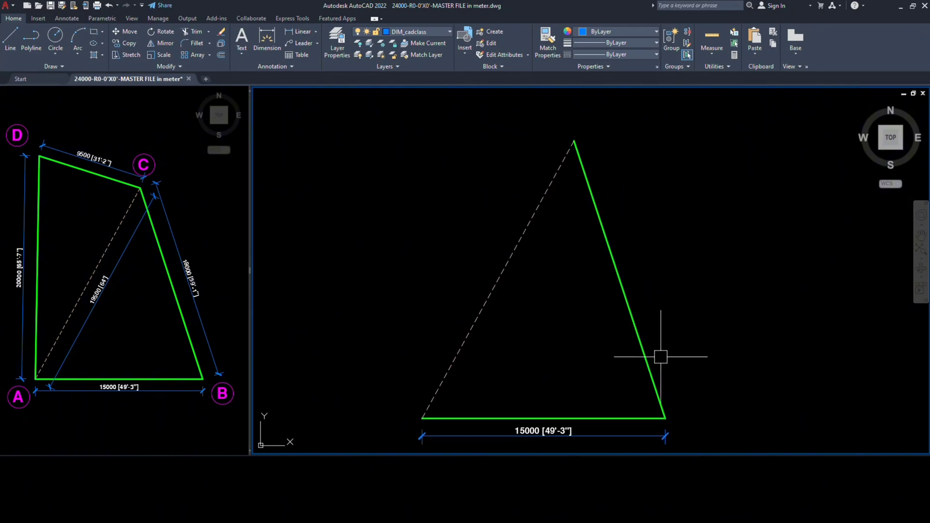
middle_drag(677, 328, 688, 304)
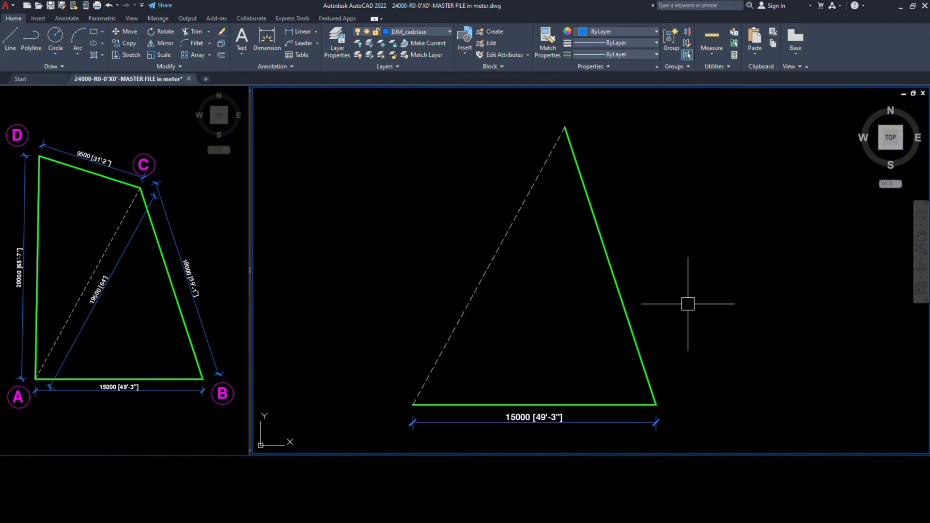
Start an aligned dimension on the right side from corner B to the apex.
text(DAL)
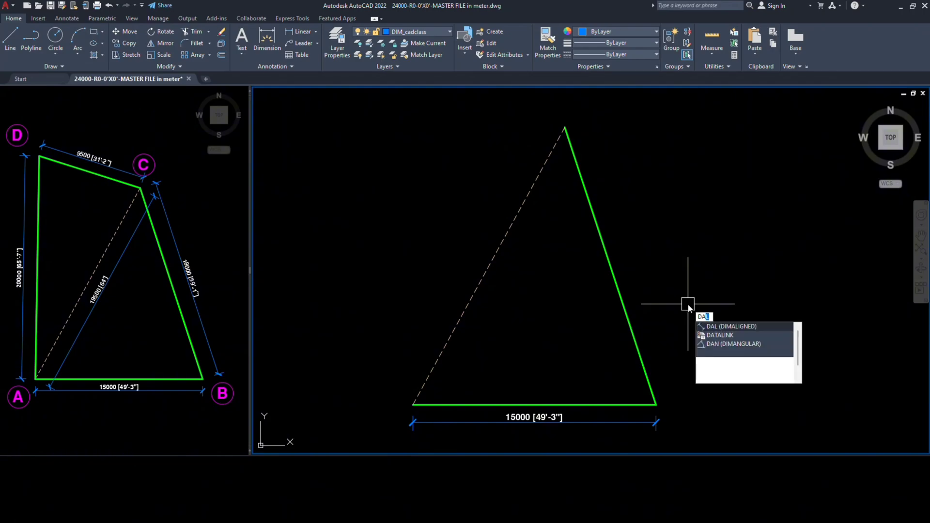
click(716, 326)
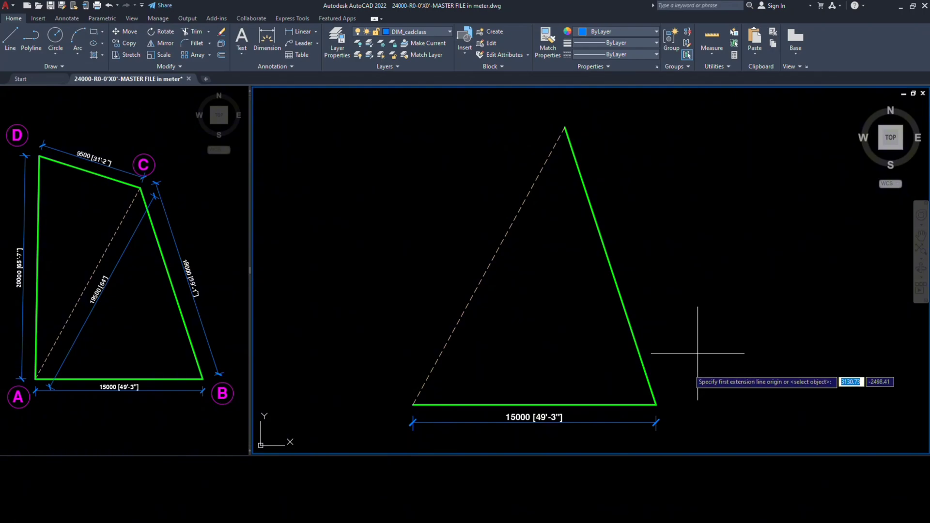
scroll(656, 405, up, 2)
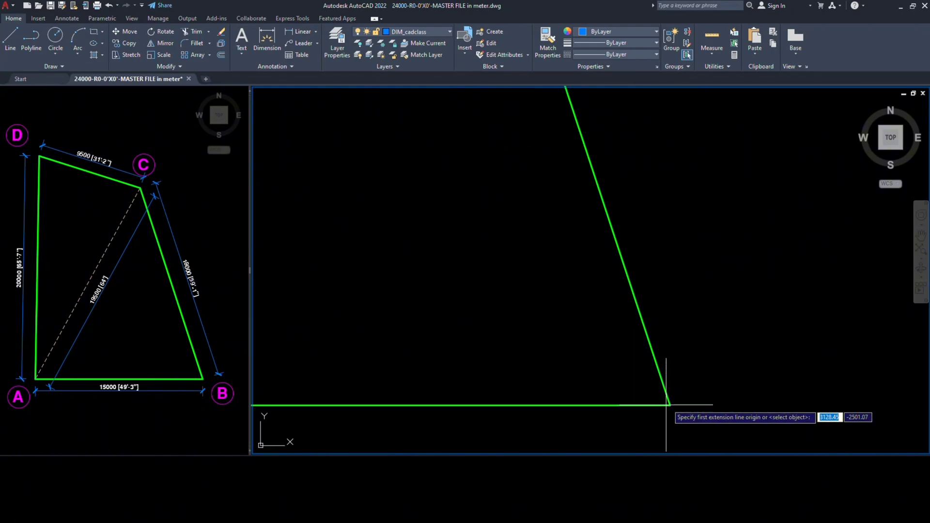
click(669, 405)
scroll(635, 287, down, 4)
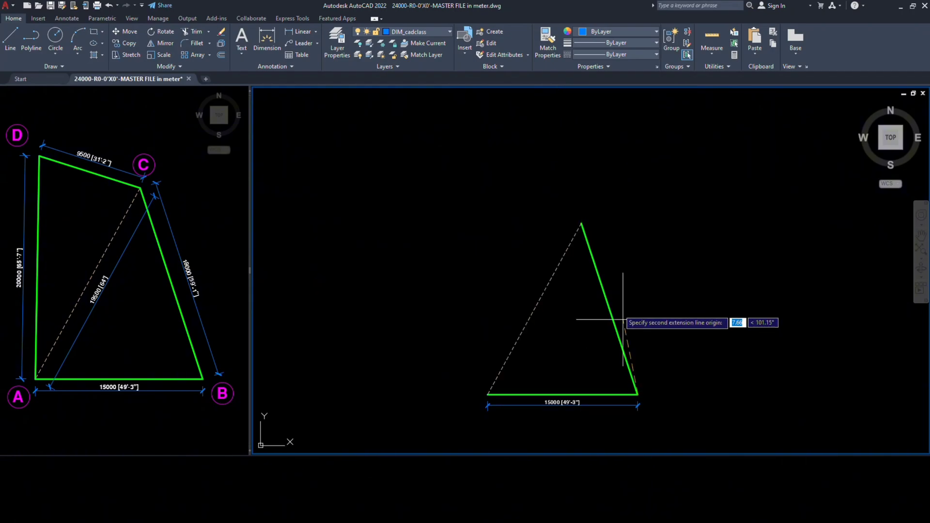
scroll(597, 221, up, 3)
middle_drag(547, 203, 471, 191)
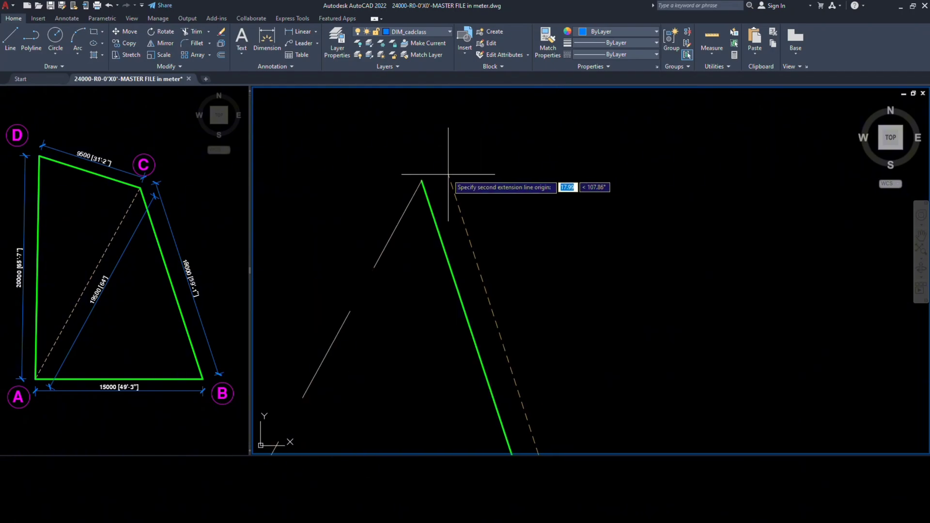
click(422, 181)
scroll(485, 196, down, 3)
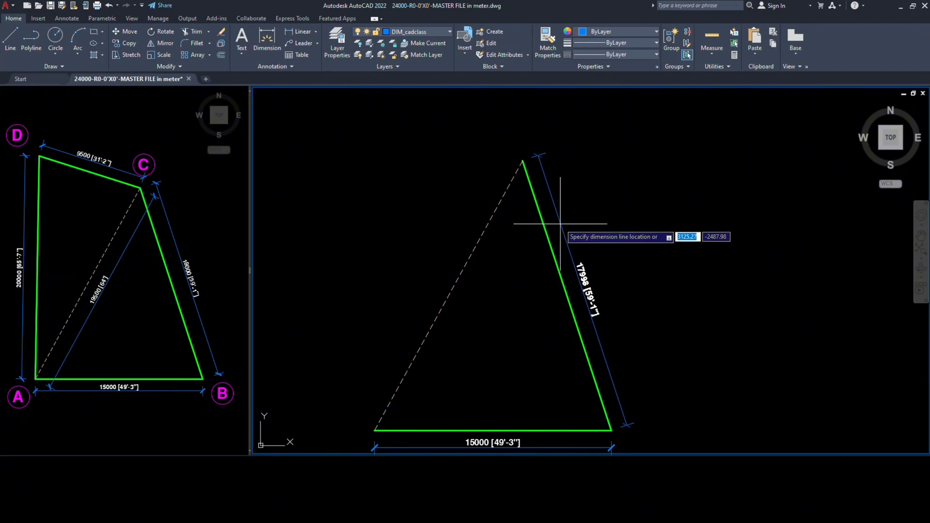
scroll(528, 155, up, 5)
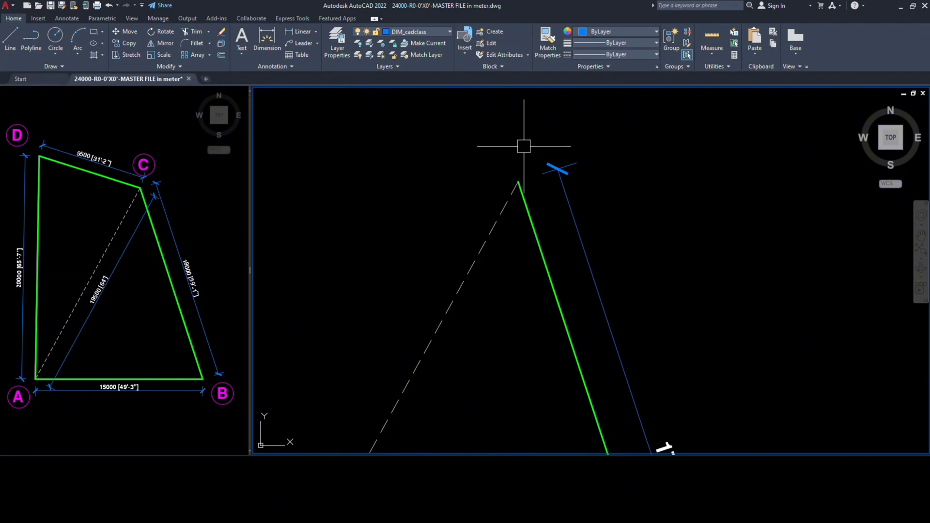
Set the apex so side BC measures 18000 with an aligned 18000 [59'-1"] dimension.
key(Escape)
scroll(504, 288, up, 3)
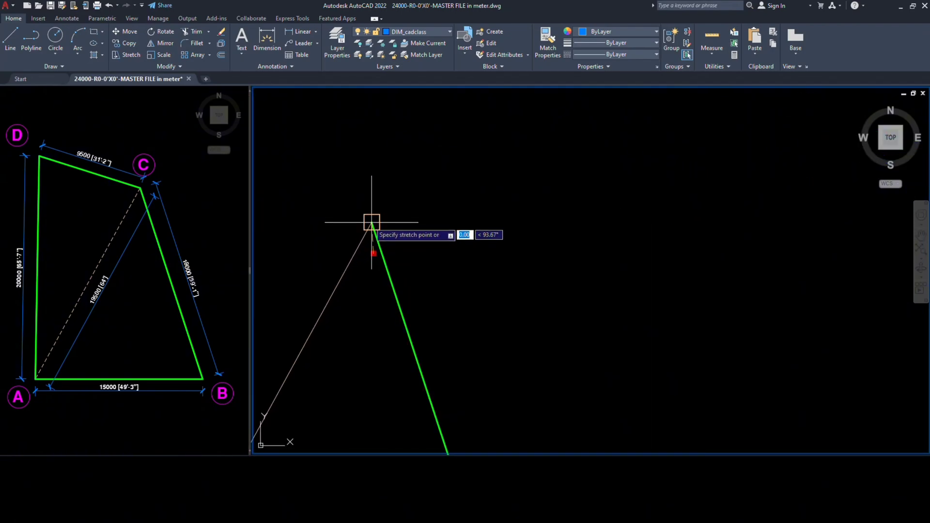
click(436, 210)
scroll(500, 280, down, 4)
scroll(533, 286, up, 6)
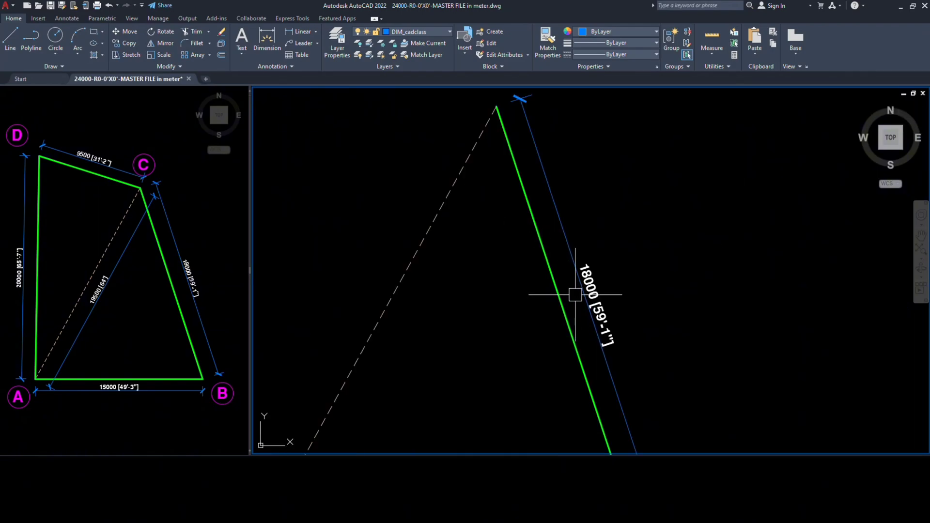
scroll(650, 262, down, 2)
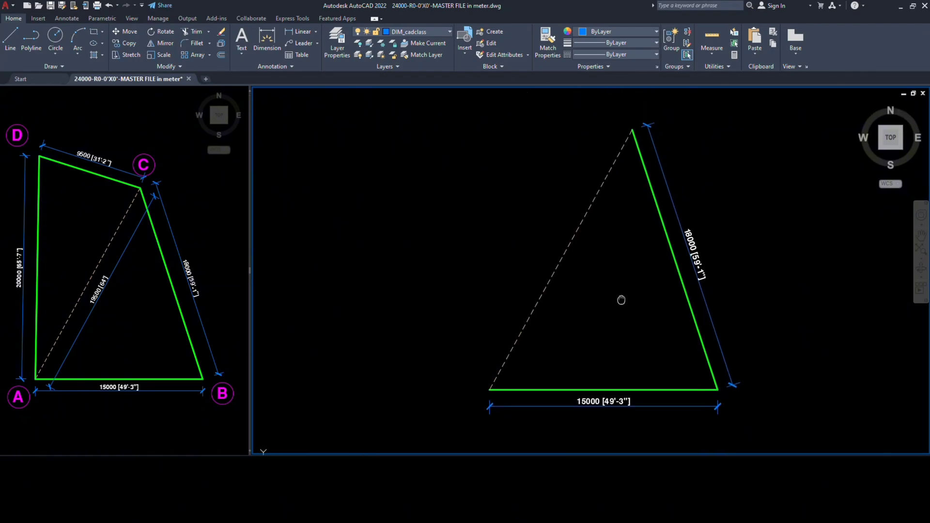
Add an aligned 19500 [64'] dimension along the dashed diagonal AC.
text(AL)
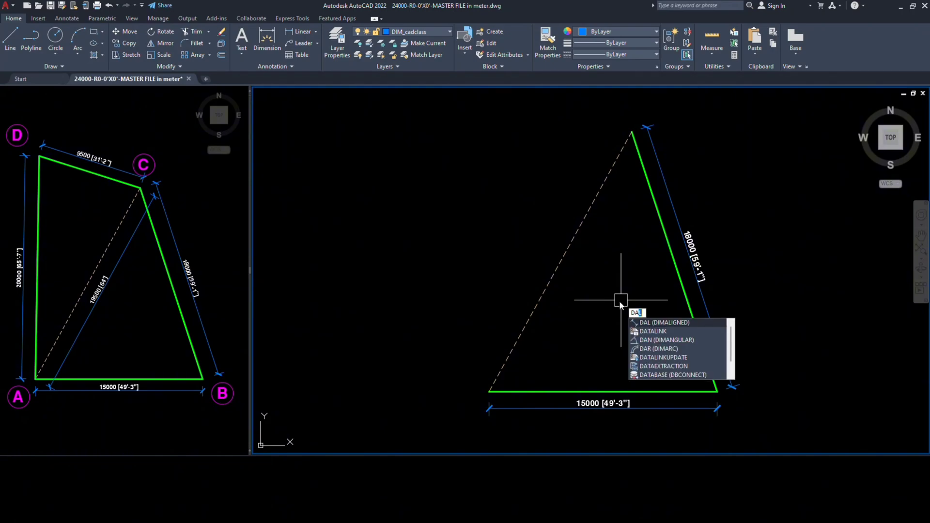
key(Return)
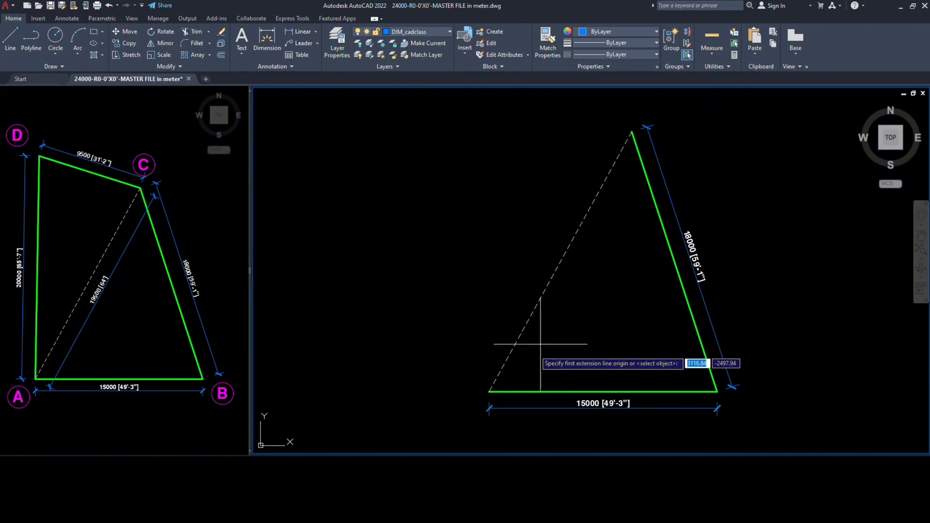
click(489, 391)
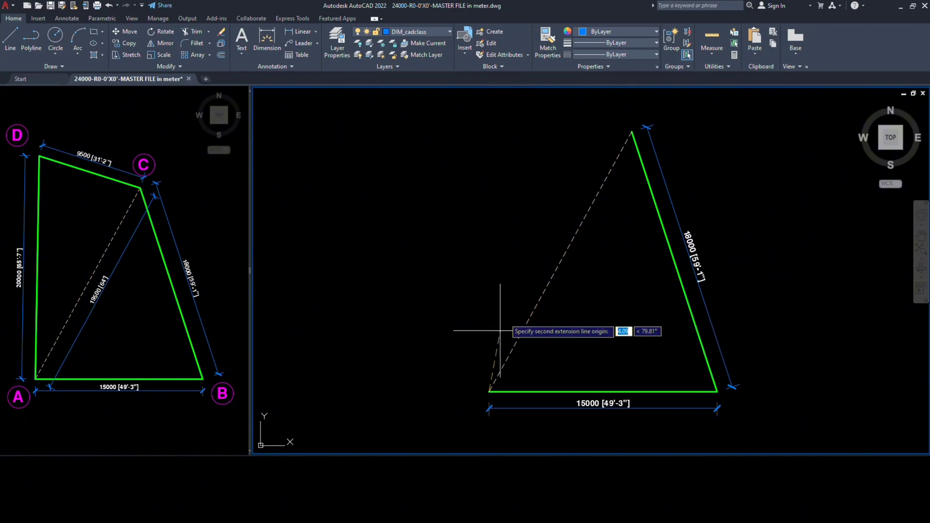
scroll(571, 140, up, 4)
middle_drag(653, 131, 595, 207)
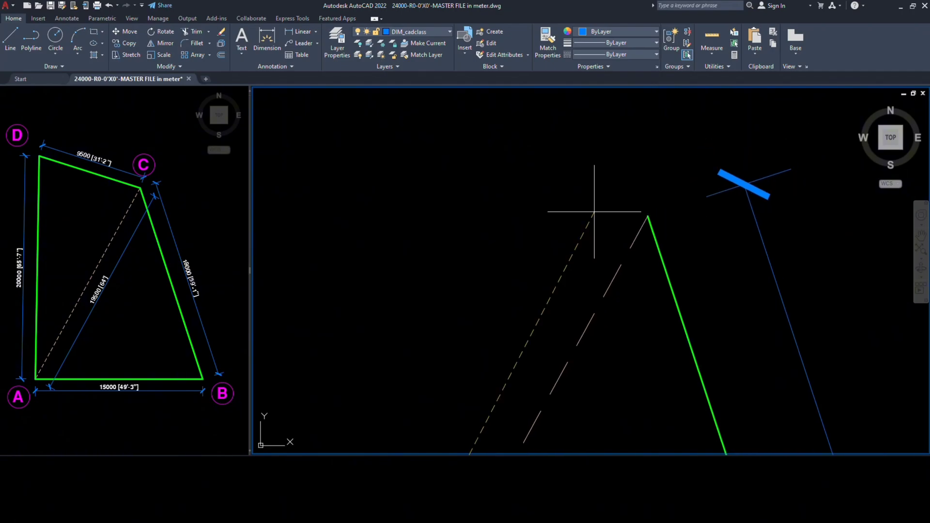
scroll(665, 199, up, 5)
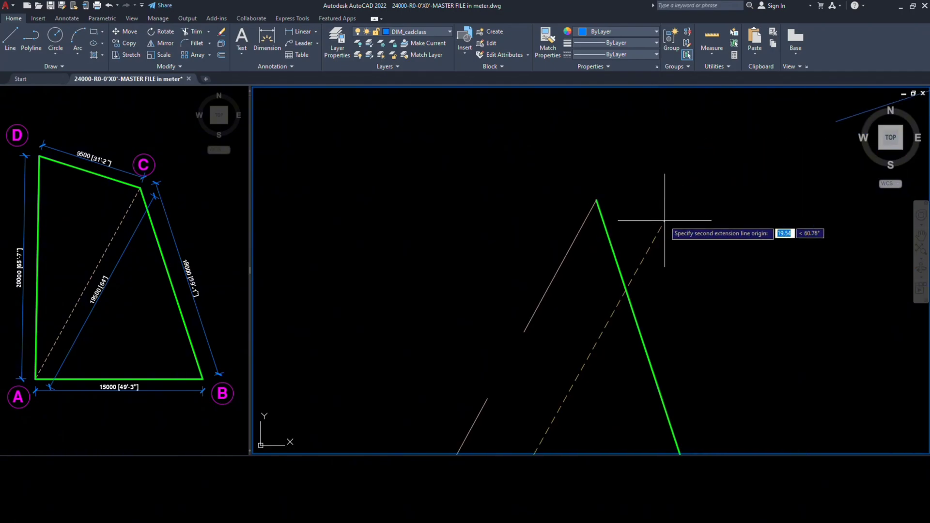
click(596, 200)
scroll(508, 197, down, 8)
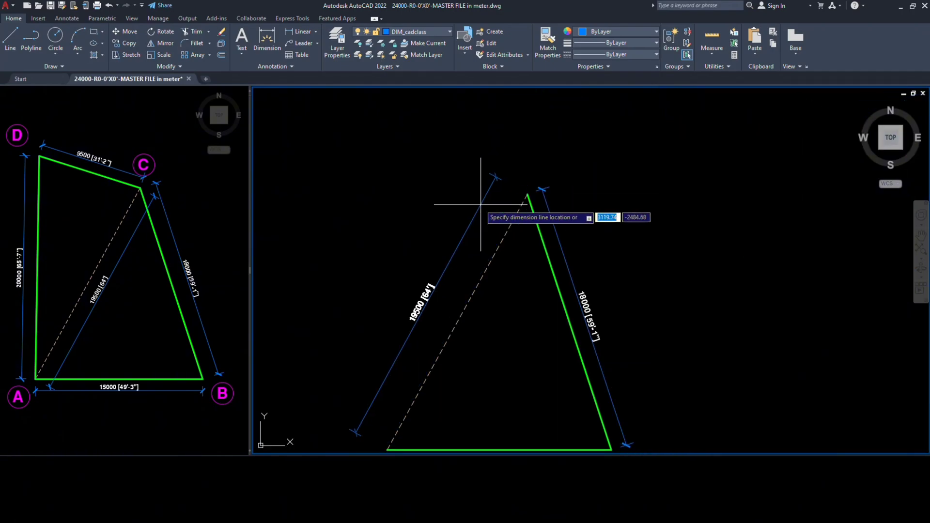
middle_drag(482, 187, 532, 179)
scroll(513, 213, up, 6)
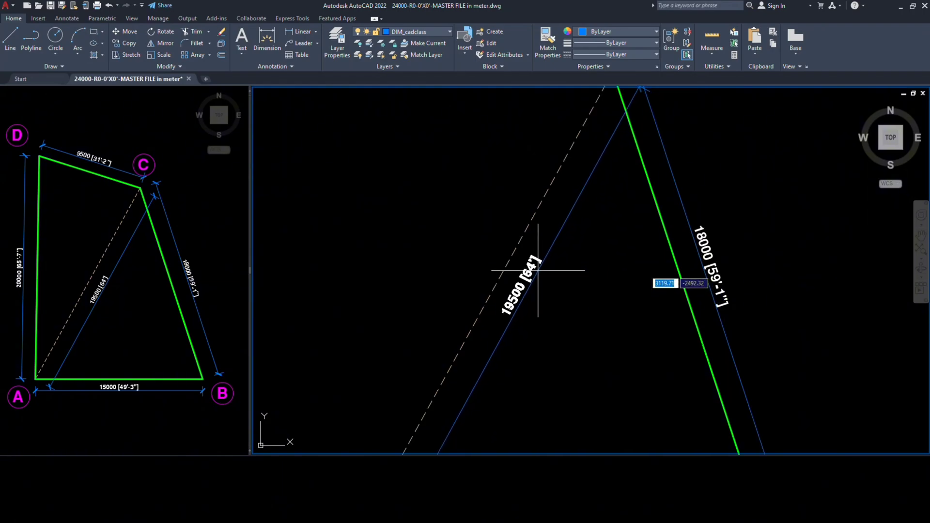
click(558, 274)
scroll(558, 272, down, 5)
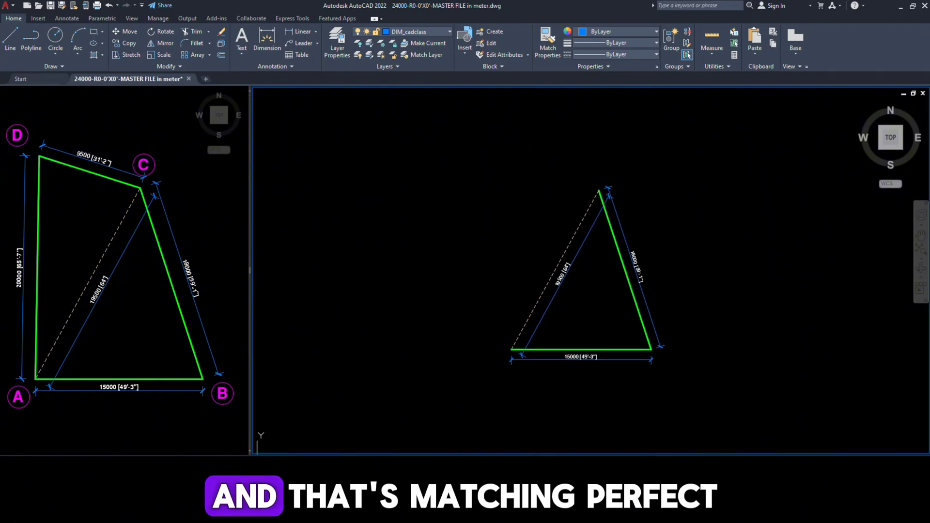
scroll(586, 272, up, 3)
middle_drag(587, 264, 587, 275)
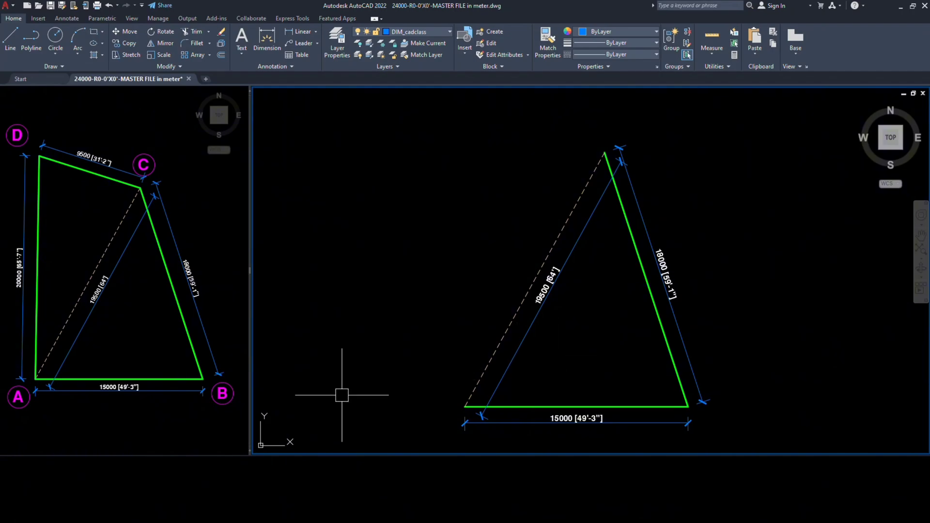
Copy the circled A label from the reference and place it at the new triangle's corner A.
click(176, 430)
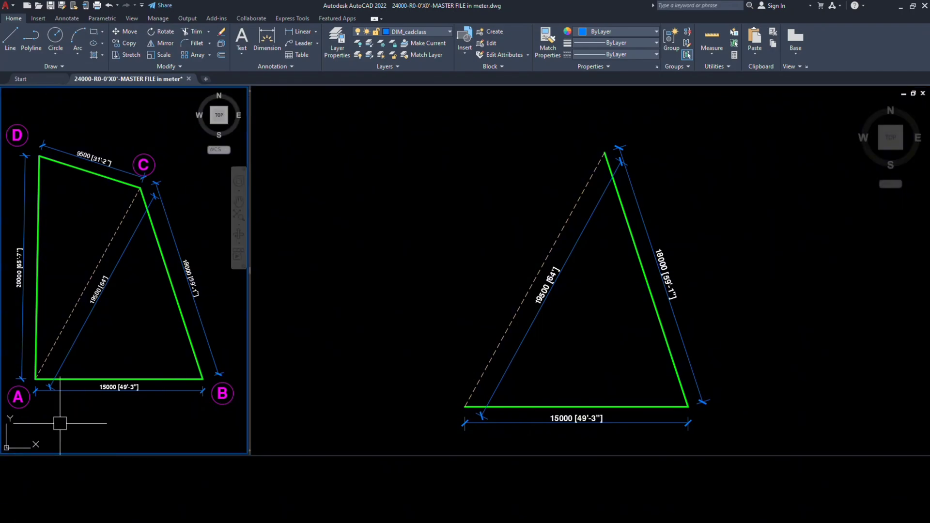
click(27, 423)
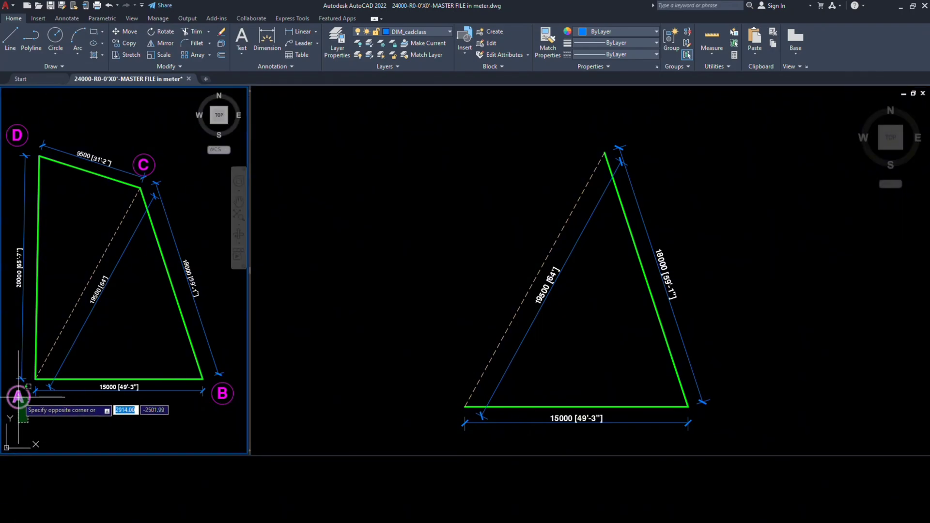
click(292, 408)
middle_drag(393, 410, 394, 358)
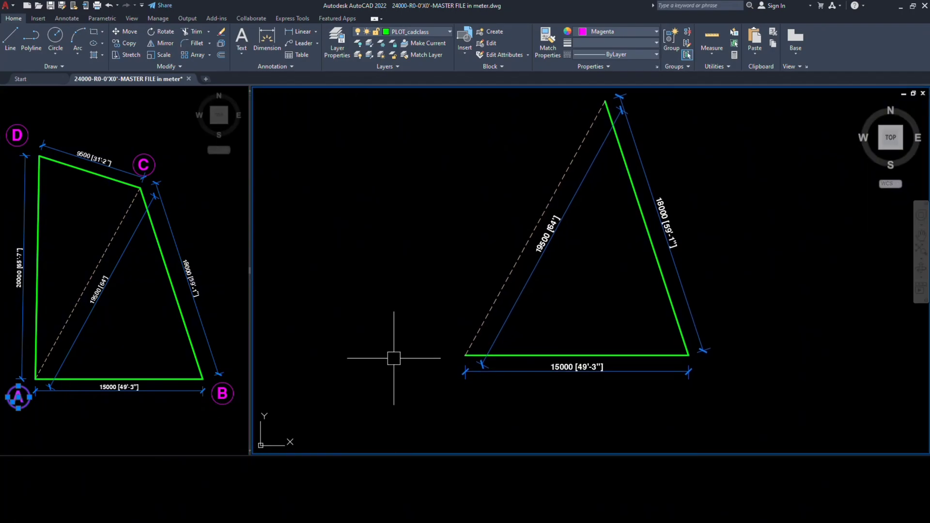
key(ctrl+c)
key(ctrl+v)
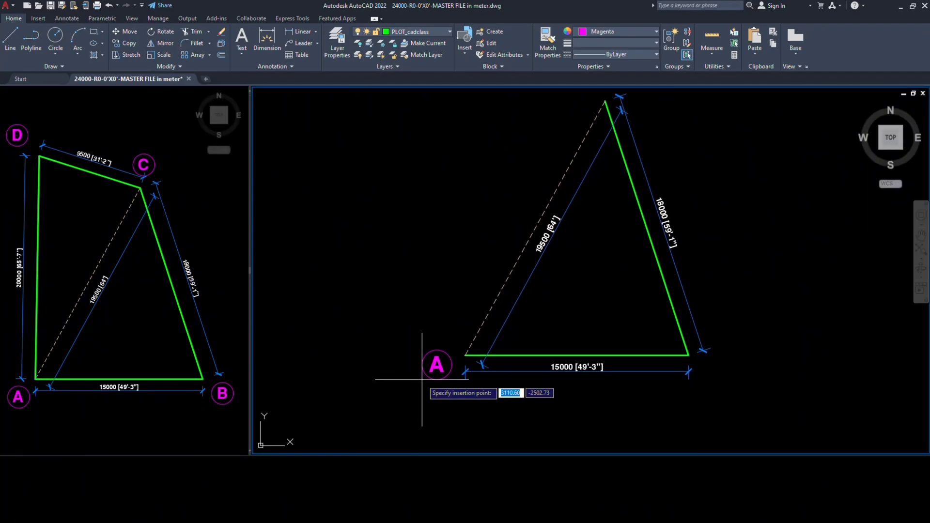
click(200, 425)
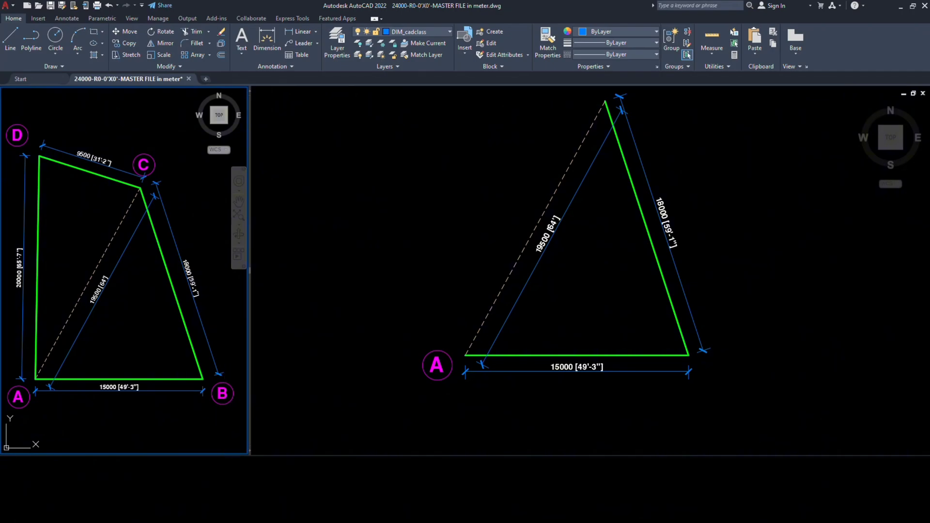
Copy the circled B label from the reference and place it at corner B.
click(222, 392)
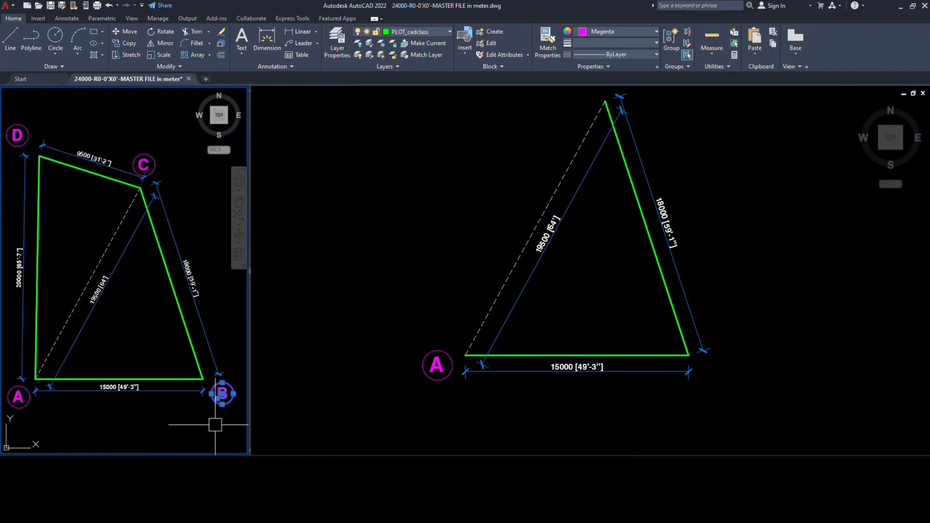
click(424, 432)
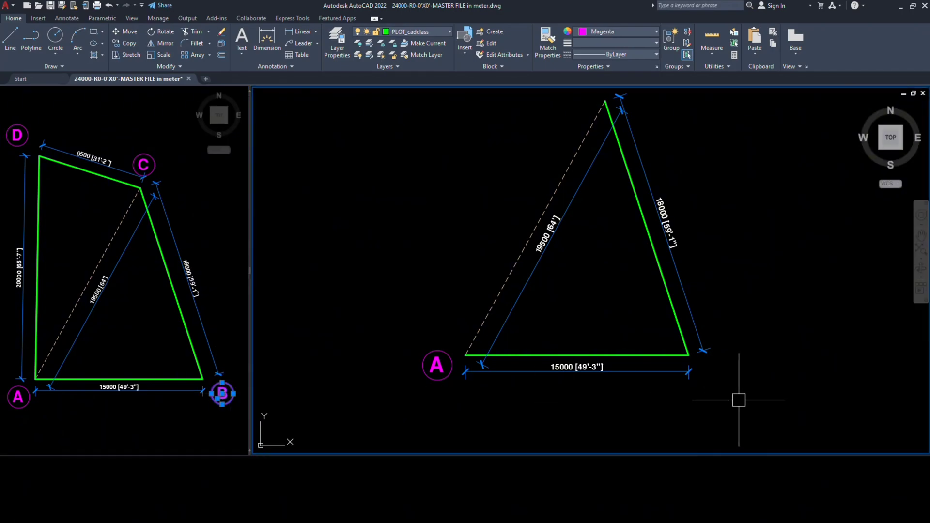
key(ctrl+v)
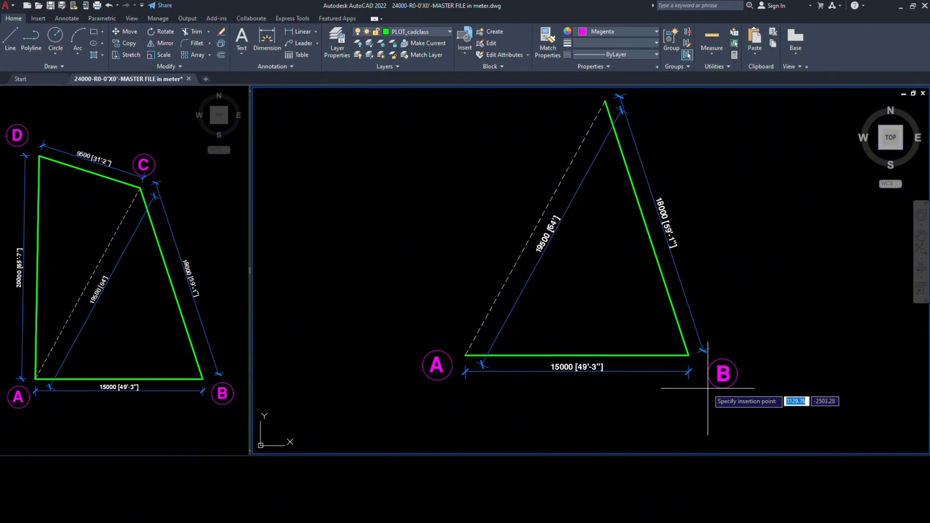
click(194, 193)
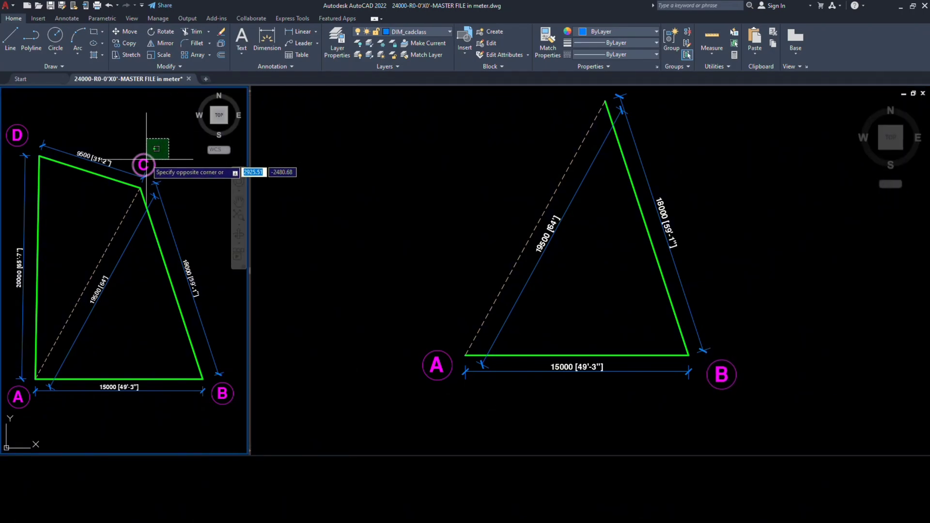
Copy the circled C label from the reference and paste it at corner C.
click(145, 161)
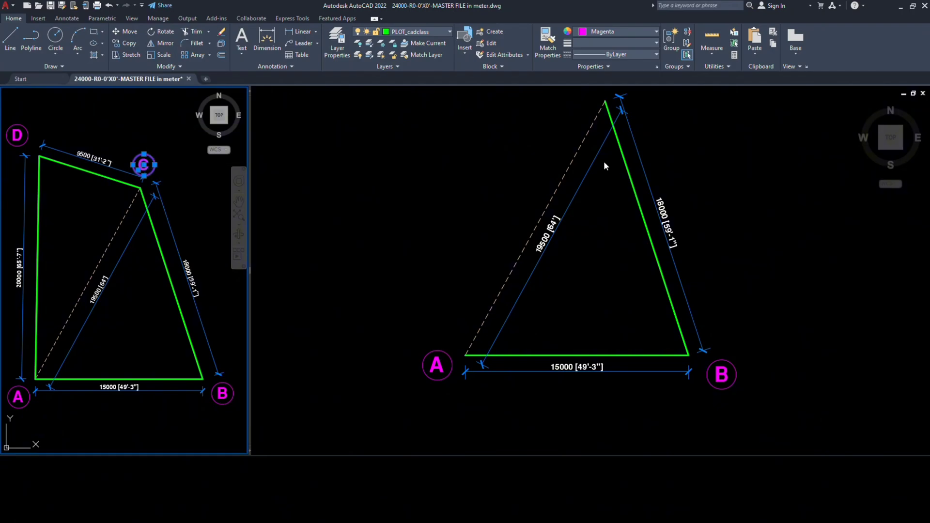
click(685, 143)
middle_drag(657, 125, 650, 184)
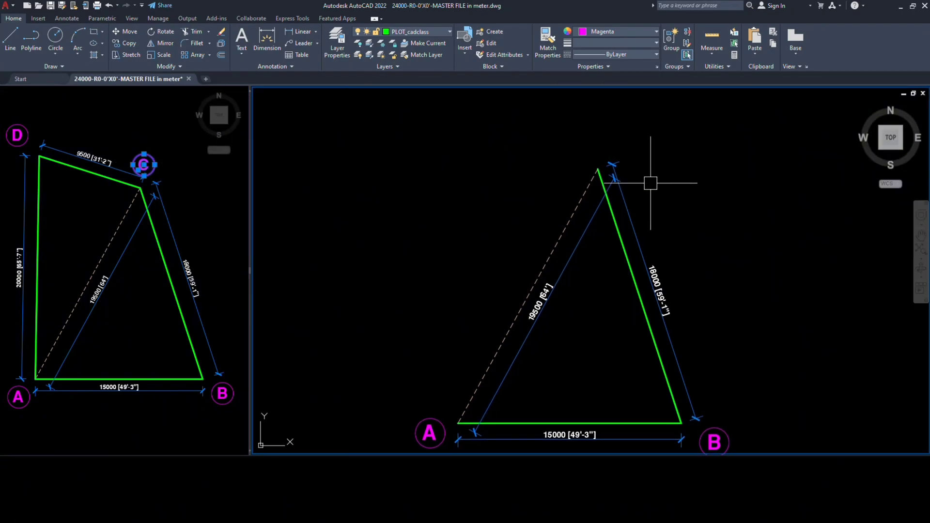
key(ctrl+v)
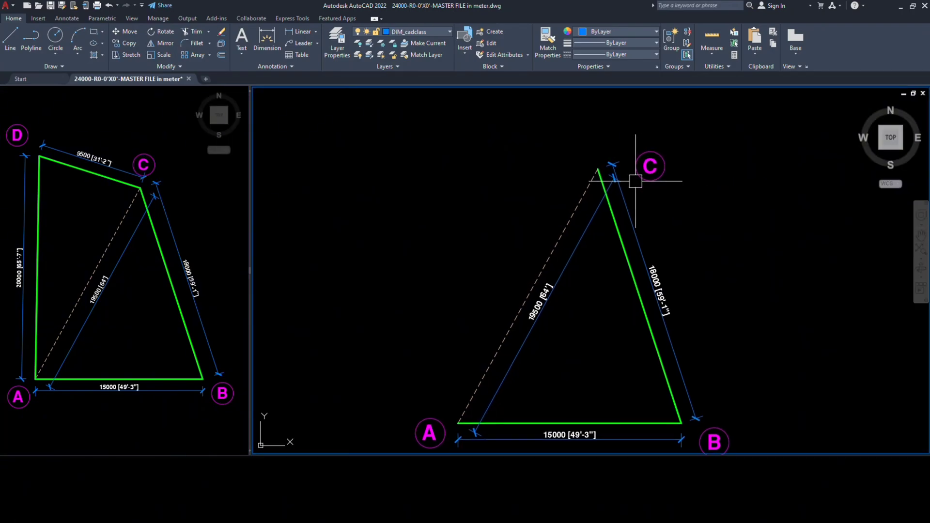
middle_drag(616, 253, 624, 232)
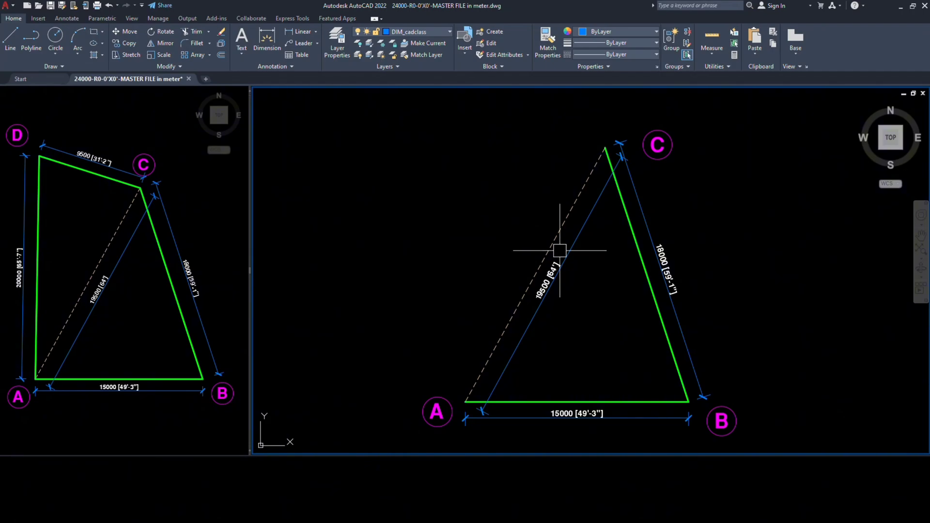
middle_drag(517, 174, 533, 176)
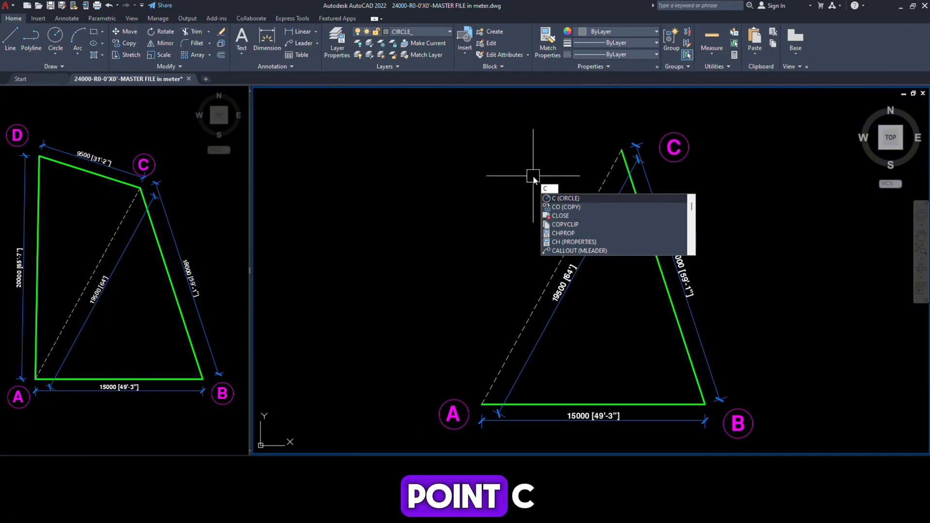
Draw a construction circle of radius 9.5 centred on corner C.
key(Return)
scroll(574, 157, up, 8)
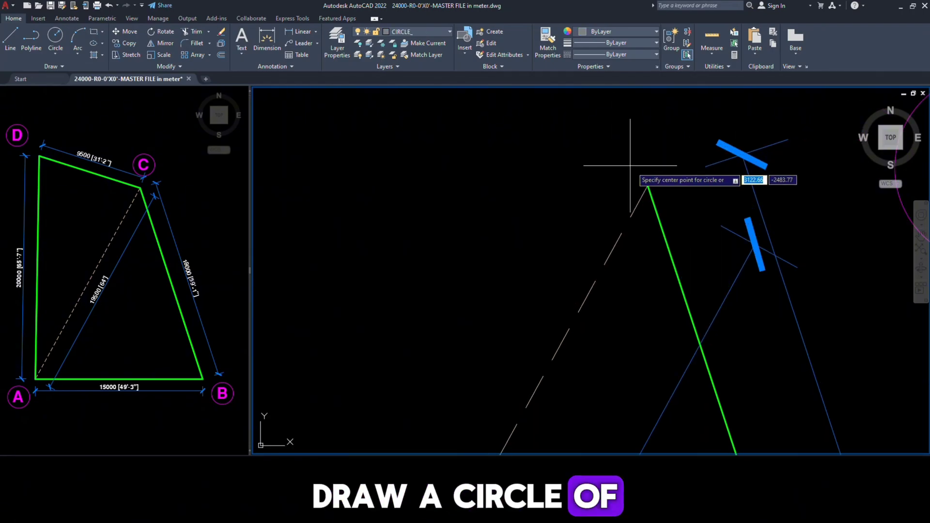
middle_drag(552, 197, 452, 266)
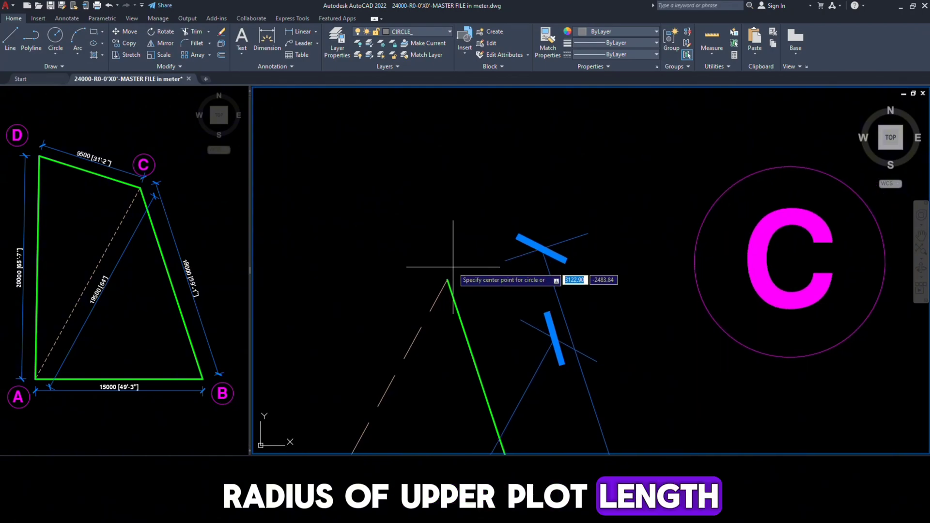
click(447, 280)
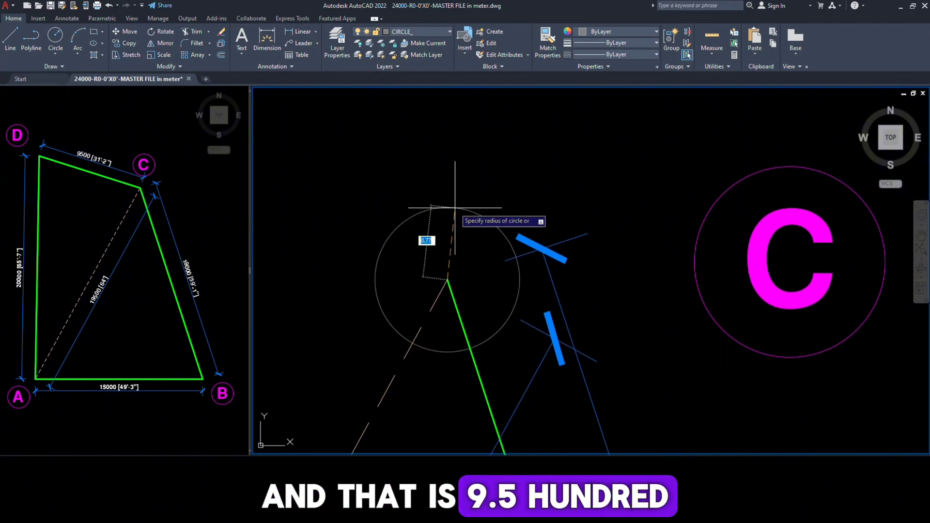
text(9.5)
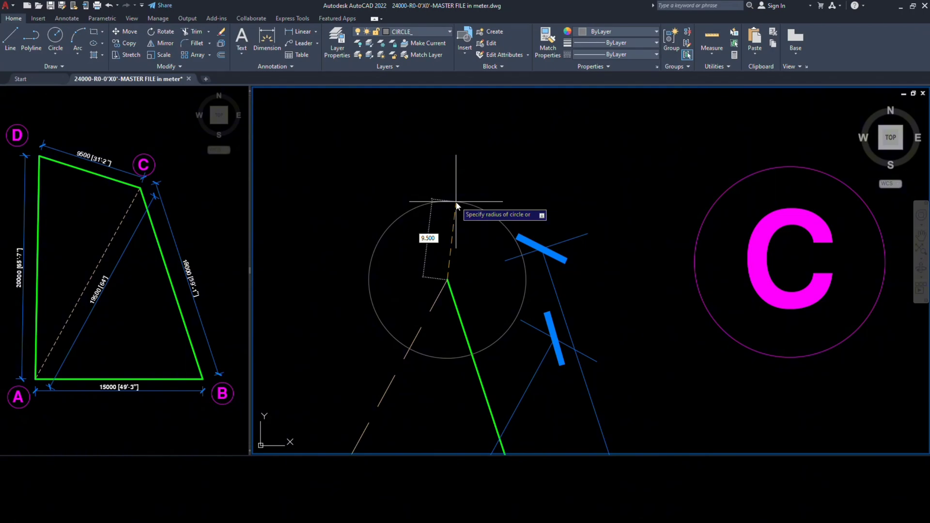
key(Return)
scroll(455, 201, up, 2)
scroll(459, 201, down, 4)
mouse_move(459, 201)
middle_down()
mouse_move(574, 204)
mouse_move(565, 264)
middle_up()
scroll(569, 224, up, 2)
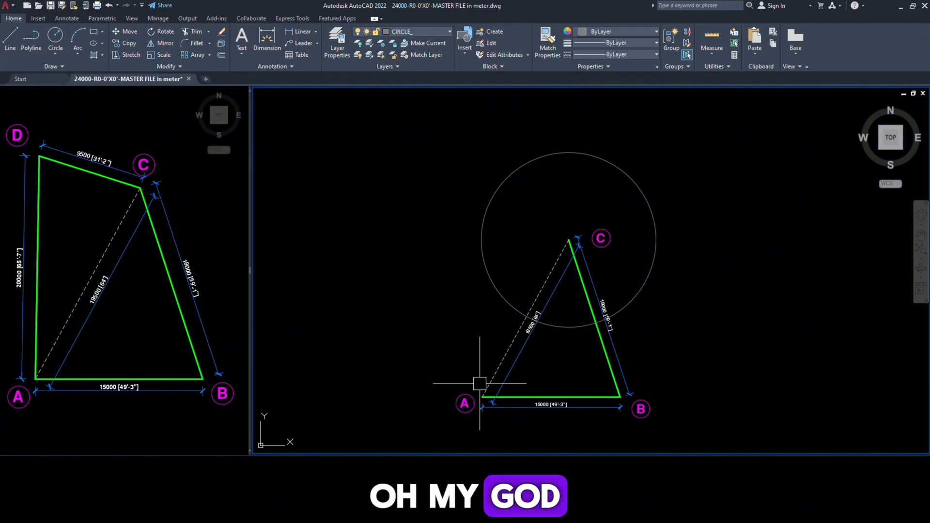
scroll(494, 395, up, 6)
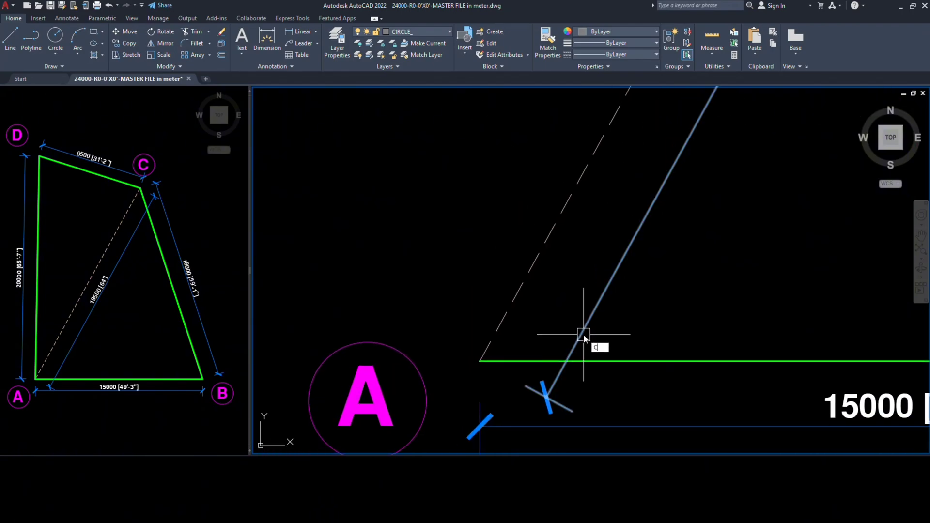
Draw a radius-20 construction circle centred on corner A so it crosses the circle around C.
key(Return)
scroll(467, 361, up, 5)
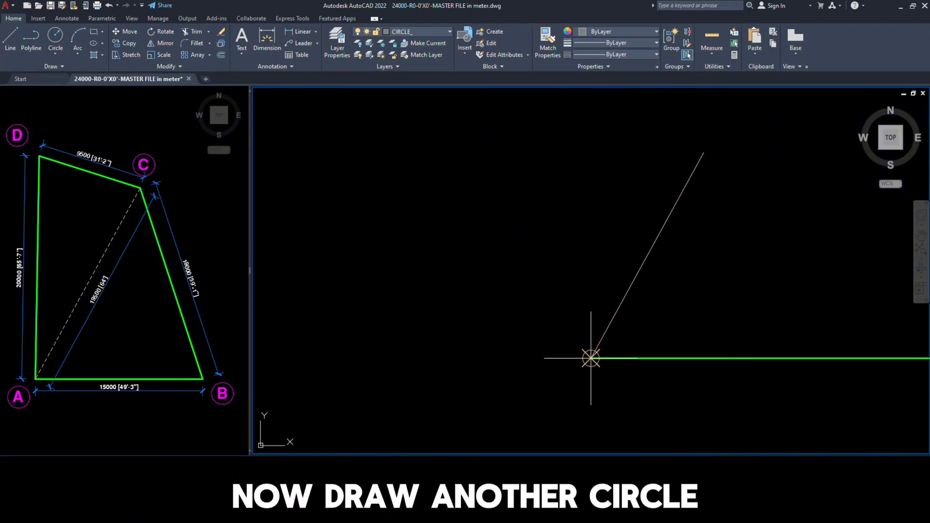
click(590, 358)
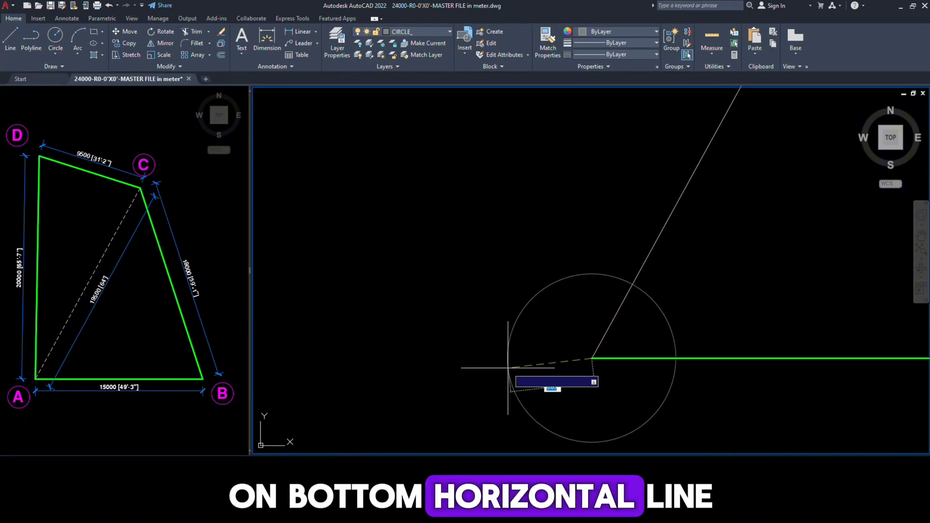
scroll(508, 368, down, 5)
middle_drag(513, 366, 545, 409)
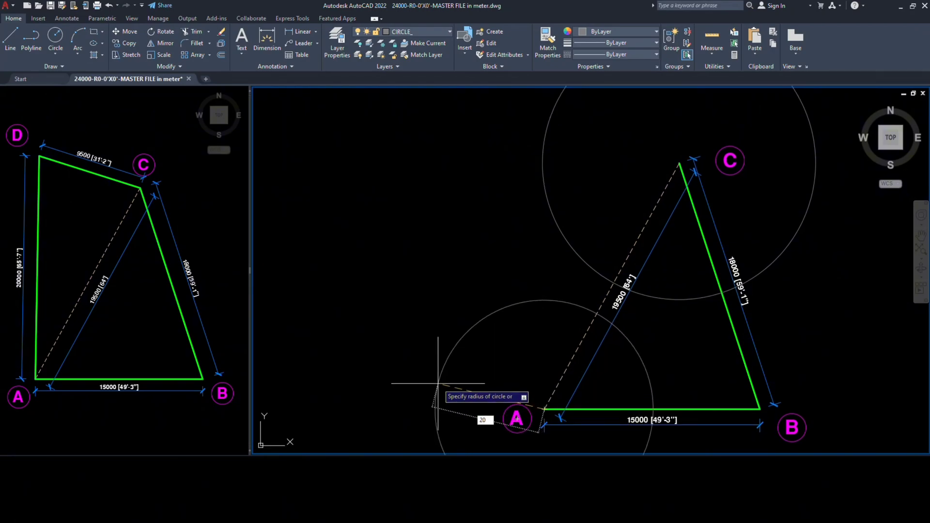
key(Return)
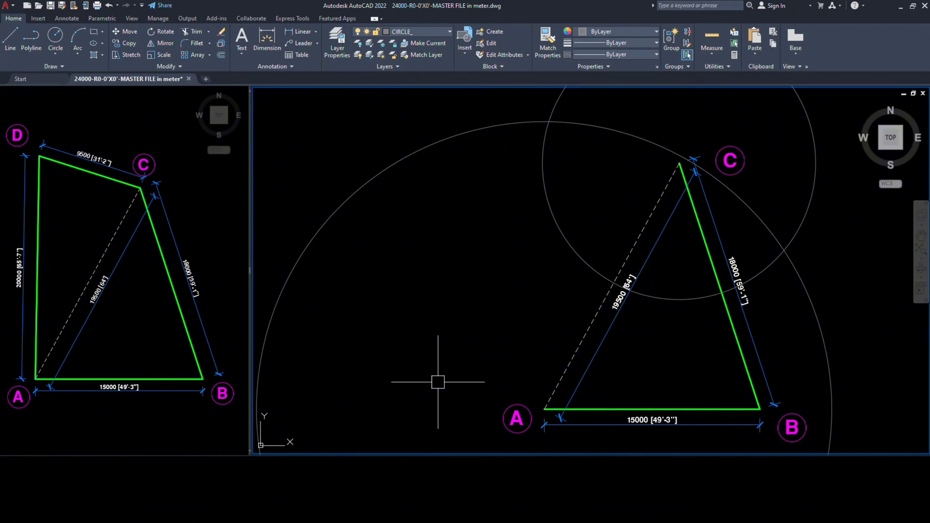
mouse_move(507, 281)
middle_down()
mouse_move(490, 266)
mouse_move(499, 235)
mouse_move(485, 284)
middle_up()
scroll(490, 267, down, 2)
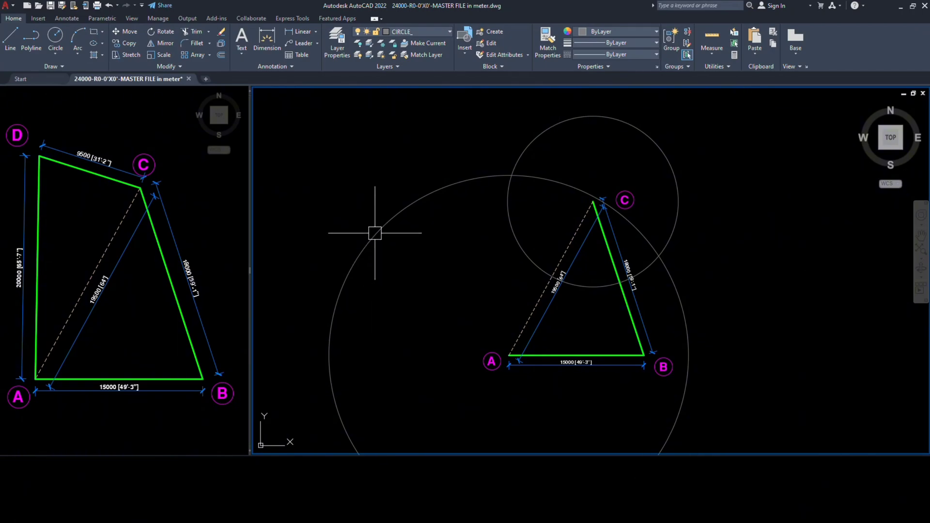
On layer PLOT_cadclass, draw a polyline side from corner A up to the circles' intersection D.
click(411, 31)
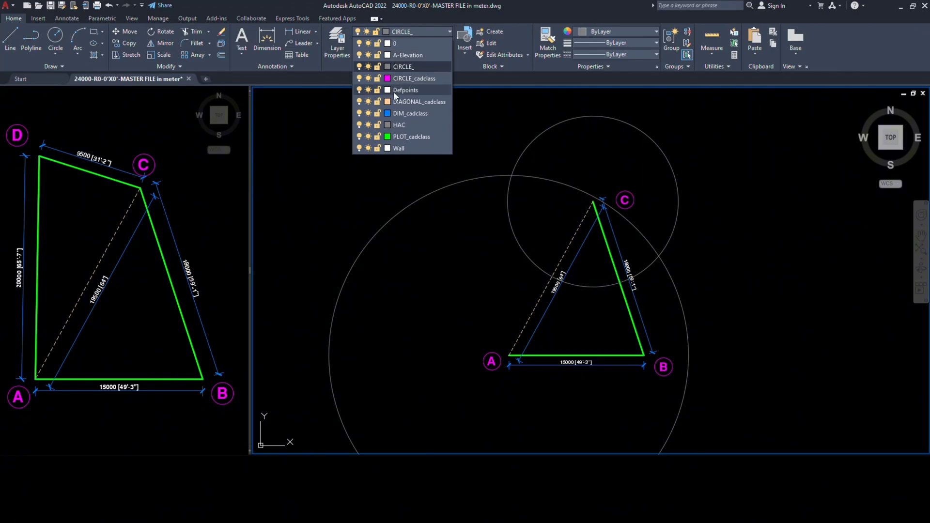
click(399, 137)
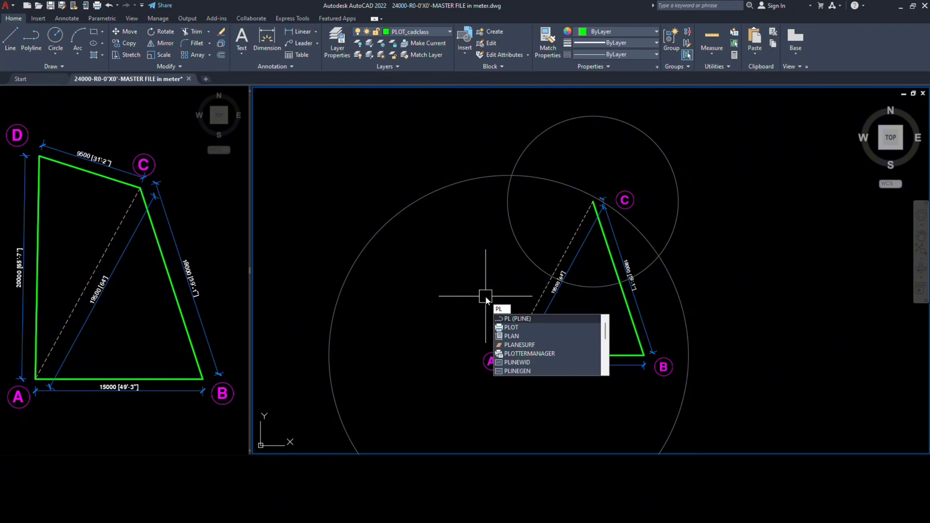
key(Return)
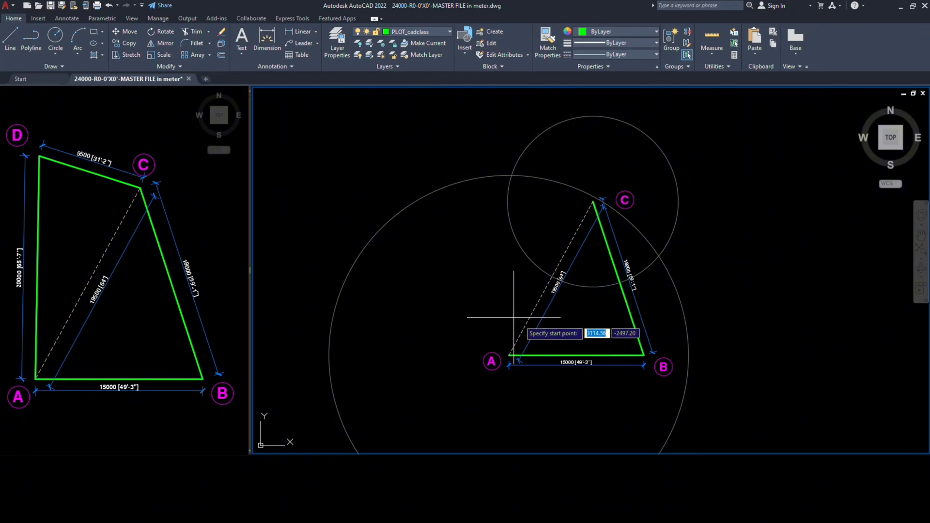
scroll(482, 321, up, 4)
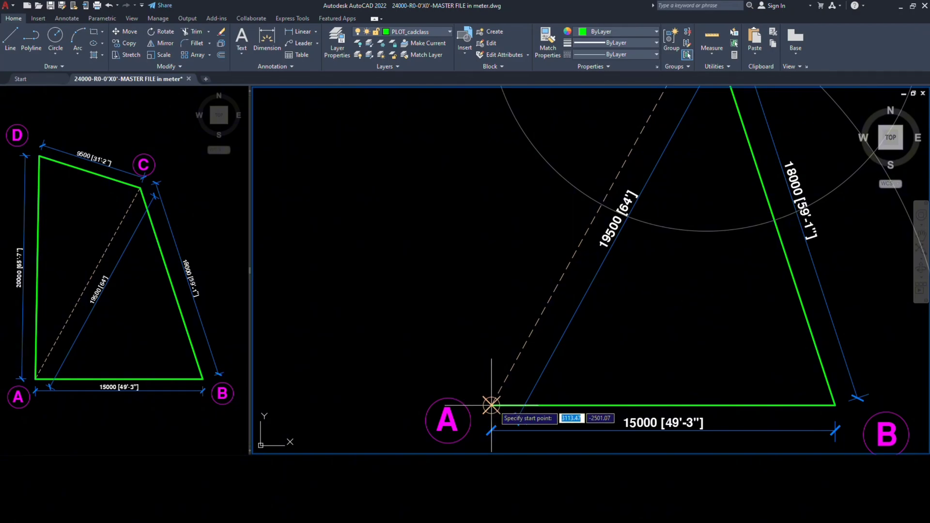
scroll(494, 405, up, 10)
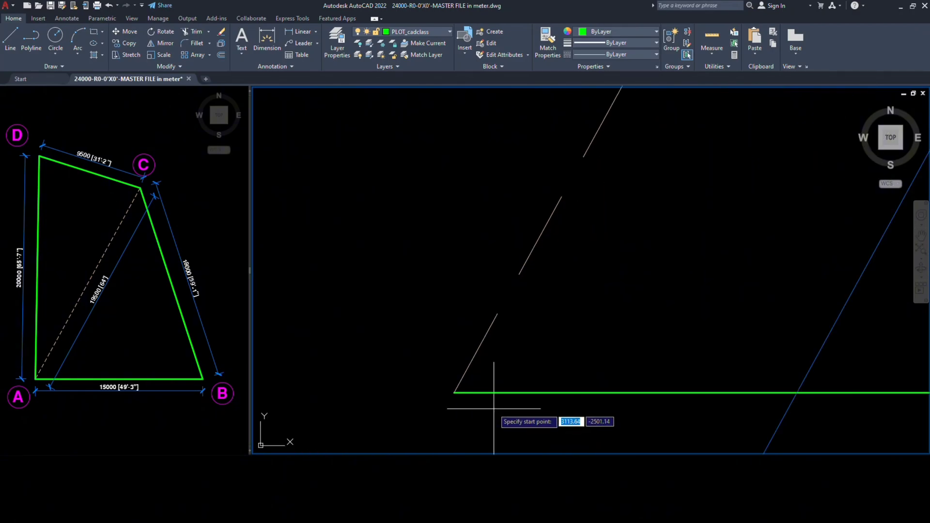
click(454, 392)
scroll(472, 345, down, 8)
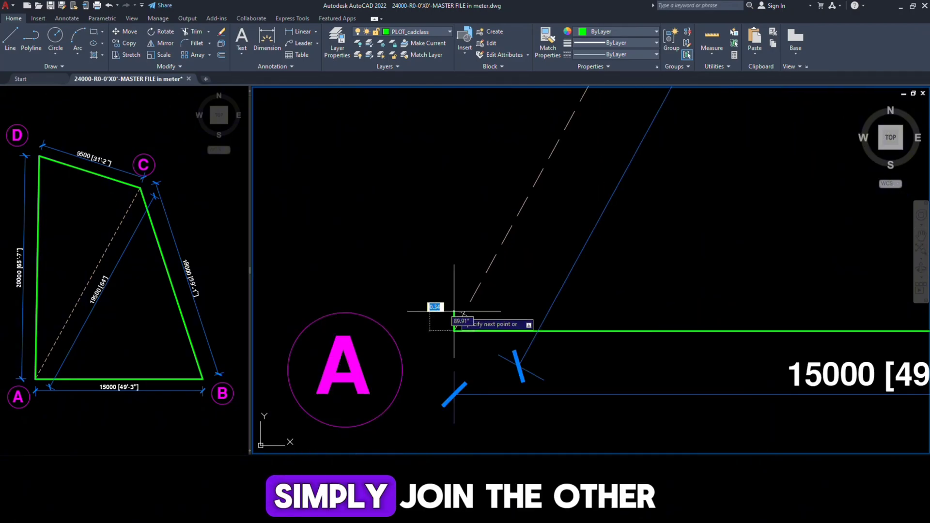
middle_drag(472, 344, 468, 405)
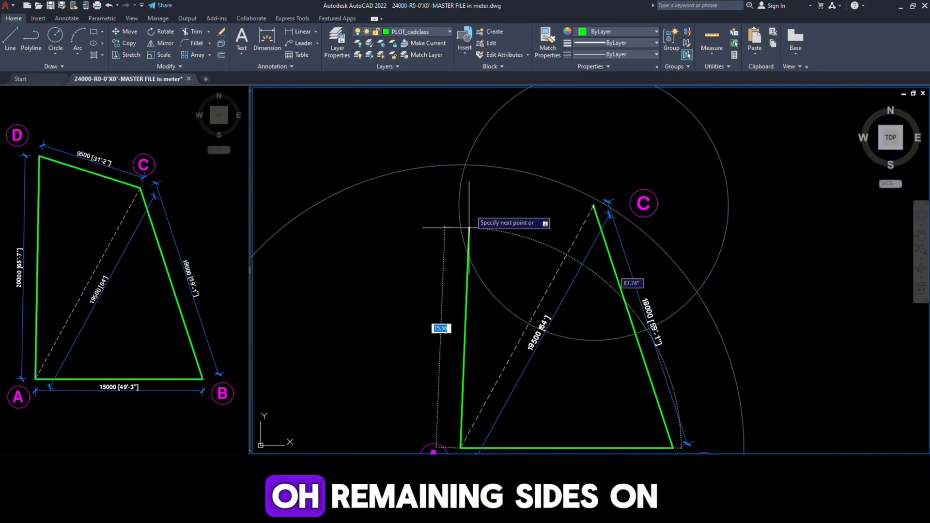
scroll(467, 155, up, 6)
mouse_move(432, 247)
middle_down()
mouse_move(469, 257)
mouse_move(456, 240)
middle_up()
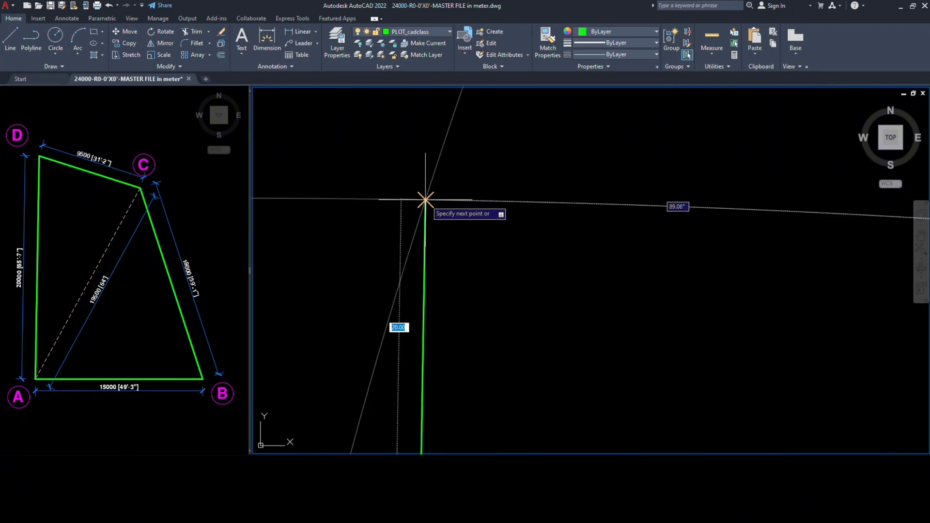
click(425, 199)
Continue the polyline from D across to corner C.
scroll(432, 213, down, 4)
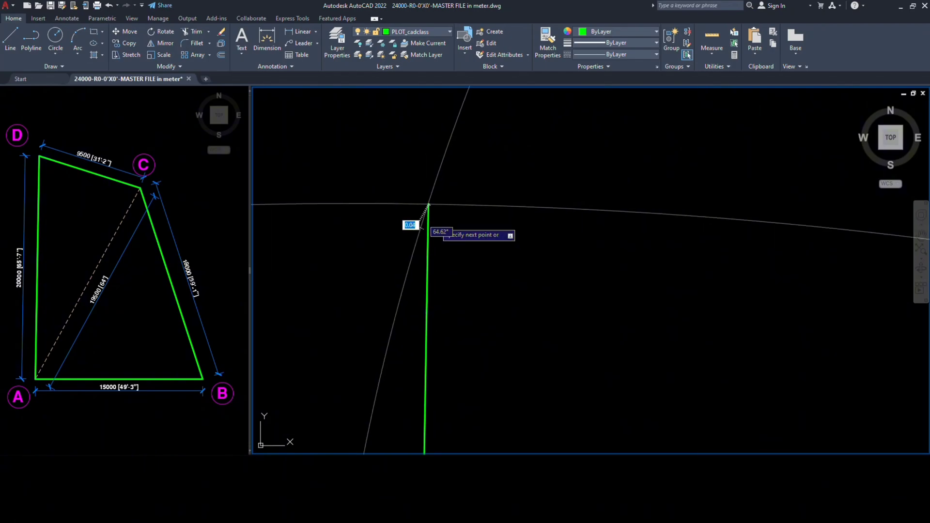
scroll(602, 293, up, 4)
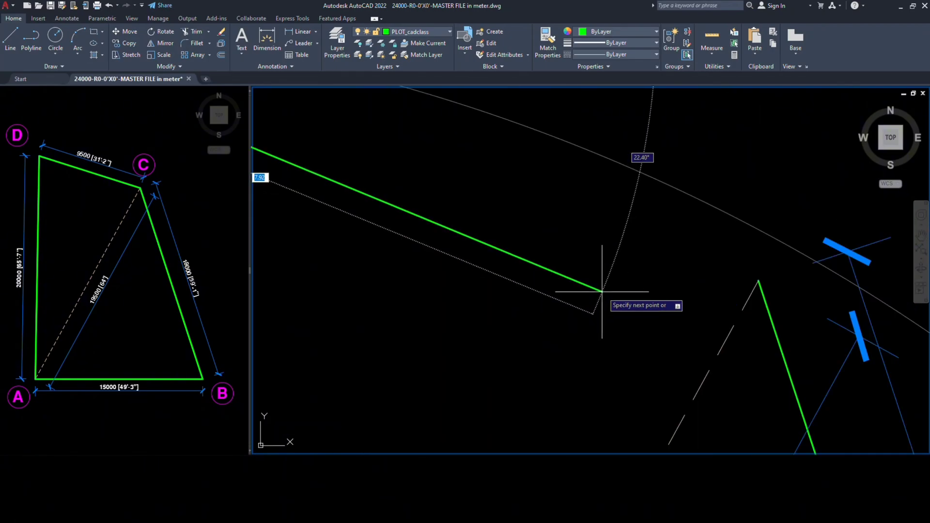
scroll(603, 293, up, 1)
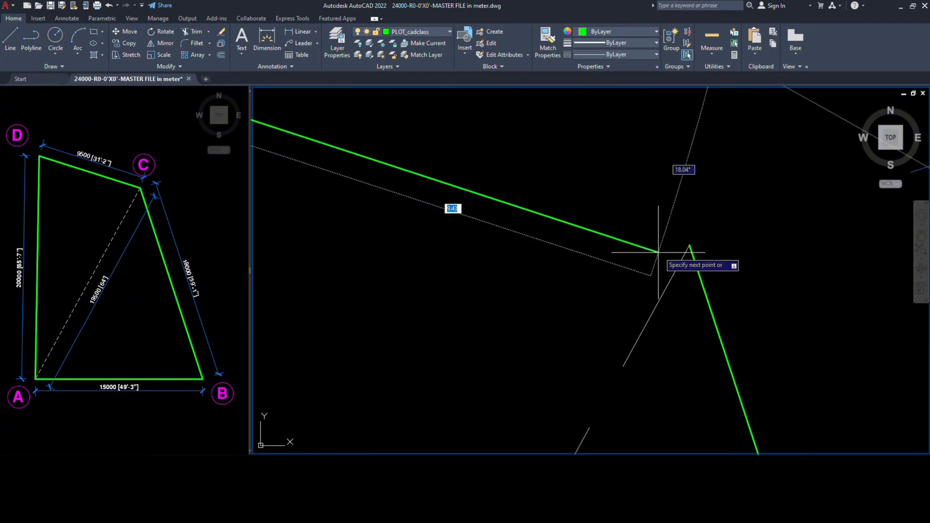
click(689, 245)
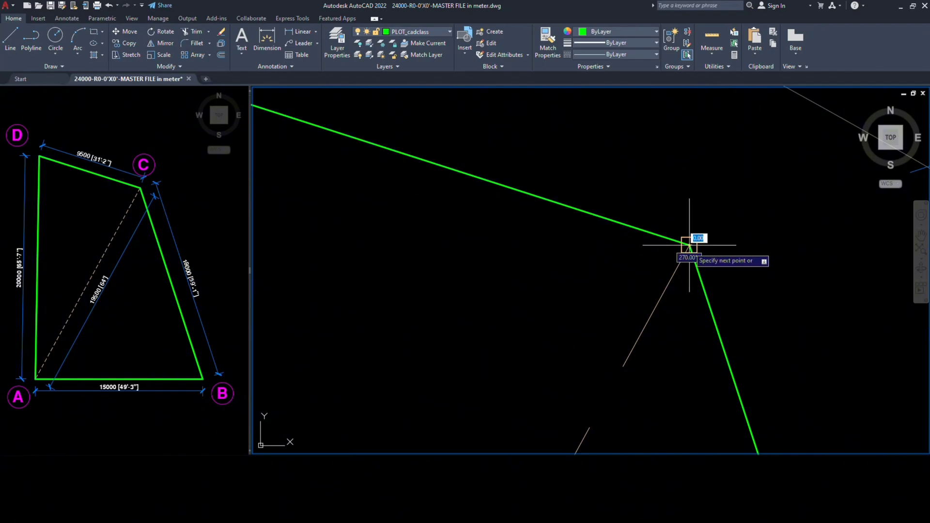
scroll(680, 262, down, 8)
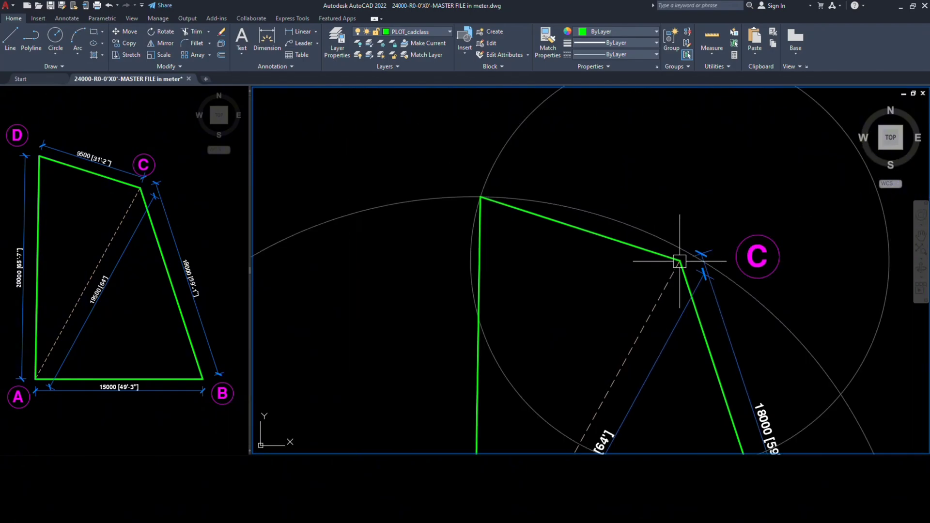
Select the small circle around C and the large circle around A and delete both.
scroll(600, 223, up, 3)
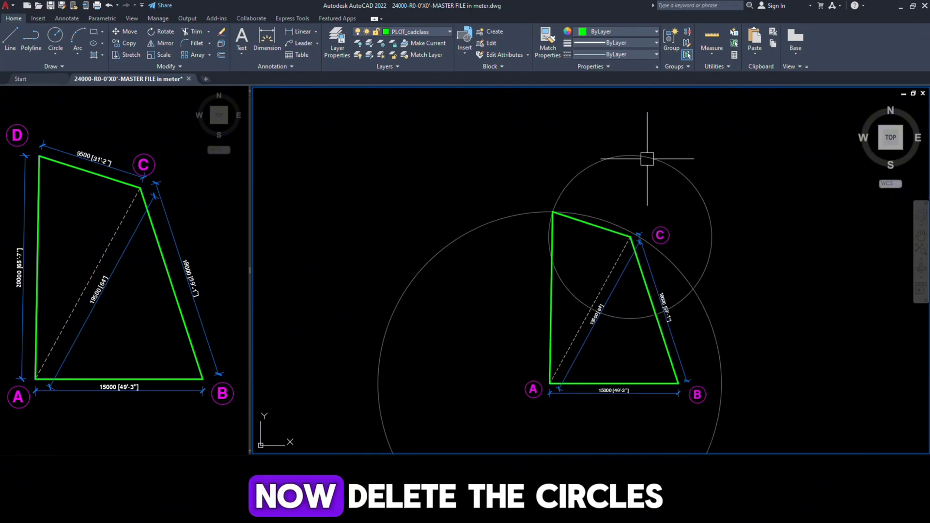
click(651, 158)
click(530, 165)
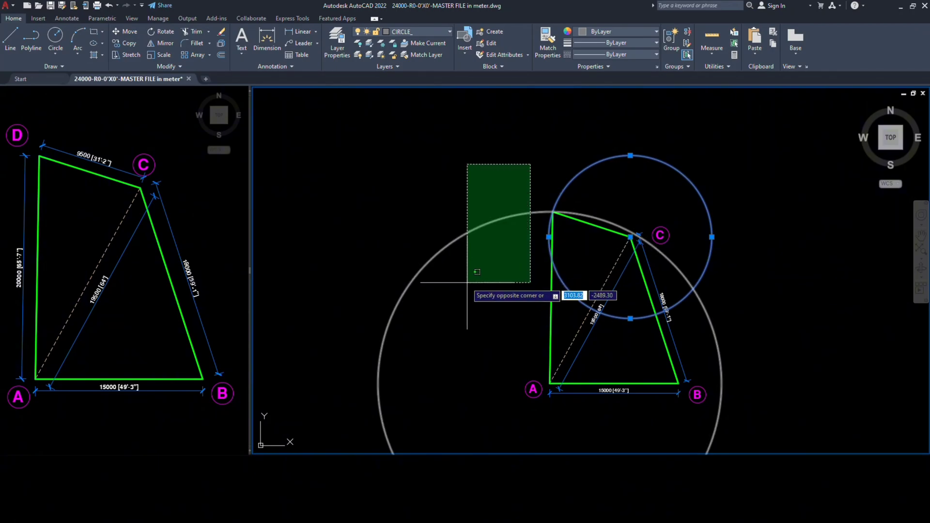
click(467, 281)
key(Delete)
middle_drag(466, 279, 460, 256)
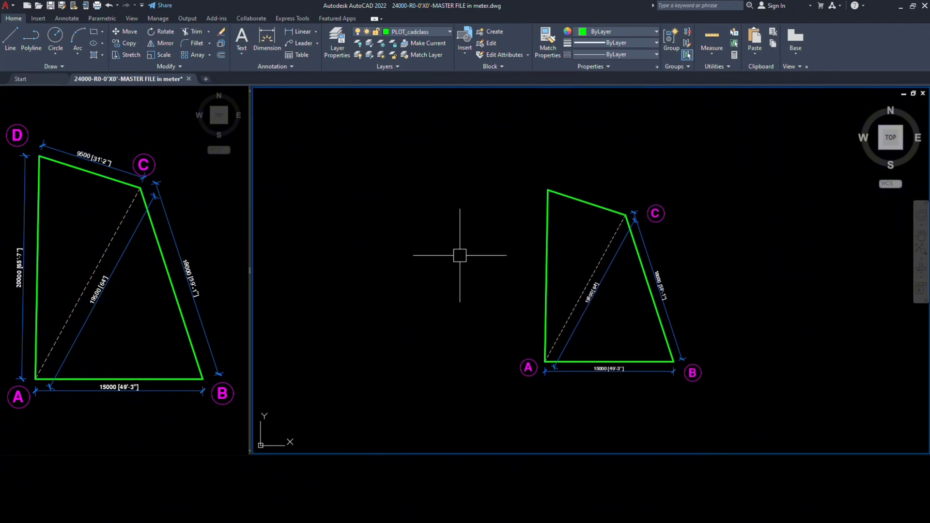
scroll(568, 189, up, 6)
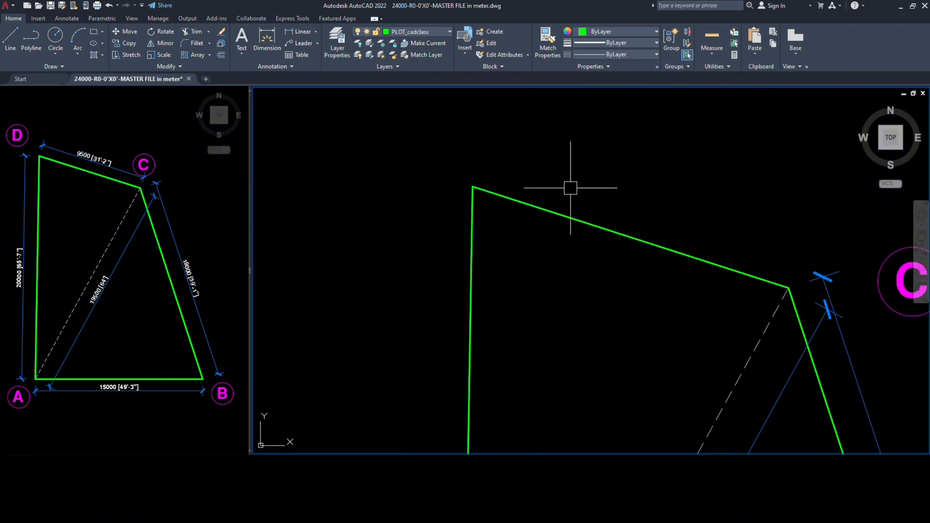
middle_drag(569, 189, 407, 177)
click(412, 31)
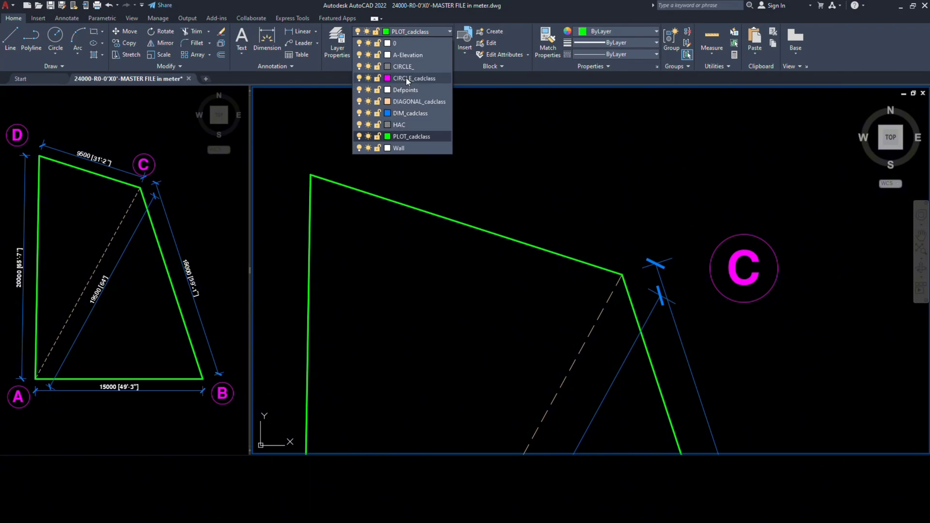
Make DIM_cadclass current and start an aligned dimension from corner D to corner C.
click(401, 113)
mouse_move(393, 131)
middle_down()
mouse_move(405, 160)
mouse_move(431, 170)
middle_up()
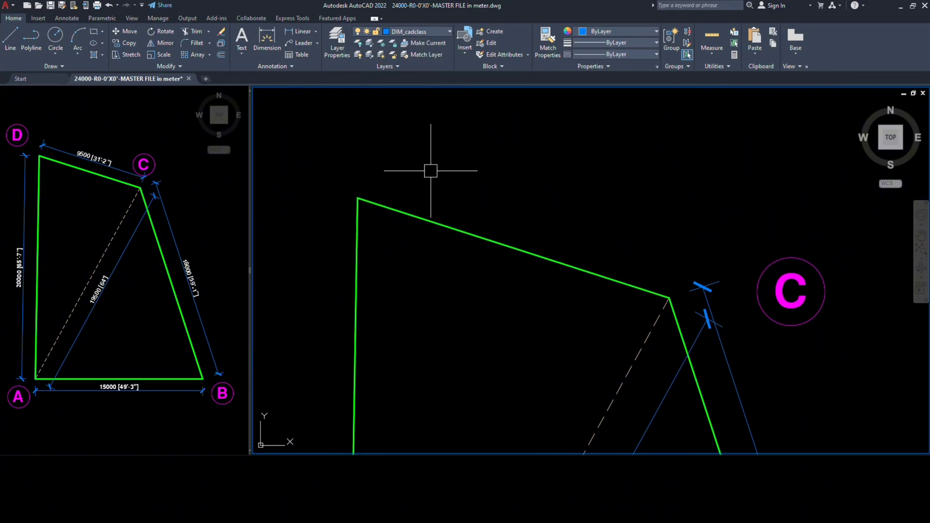
text(DA)
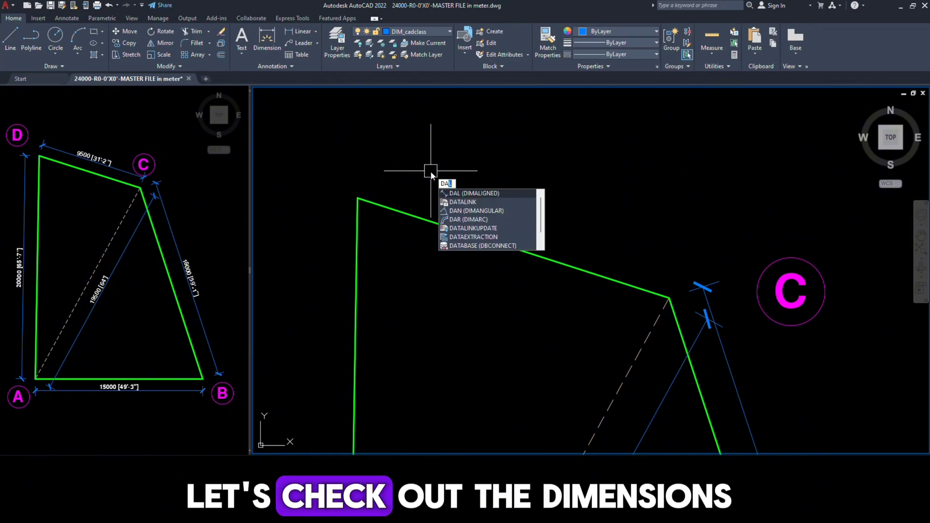
key(Return)
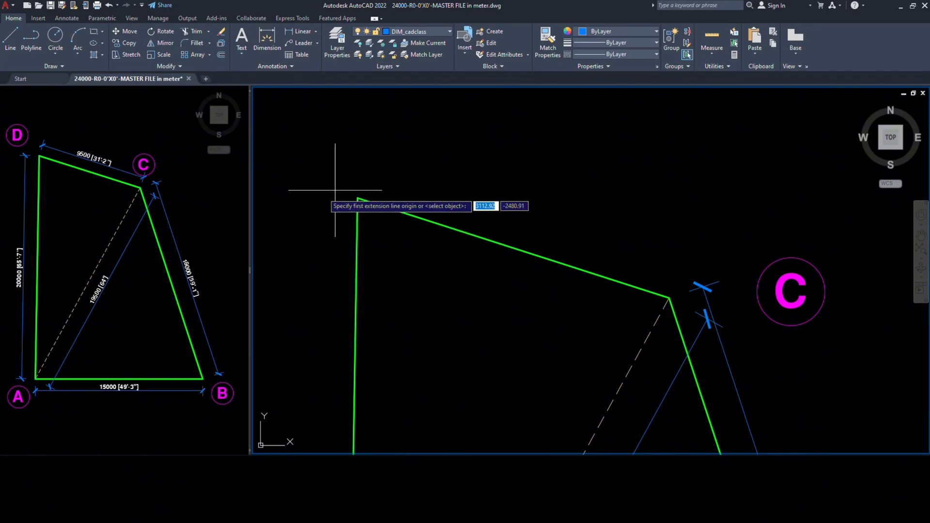
click(357, 198)
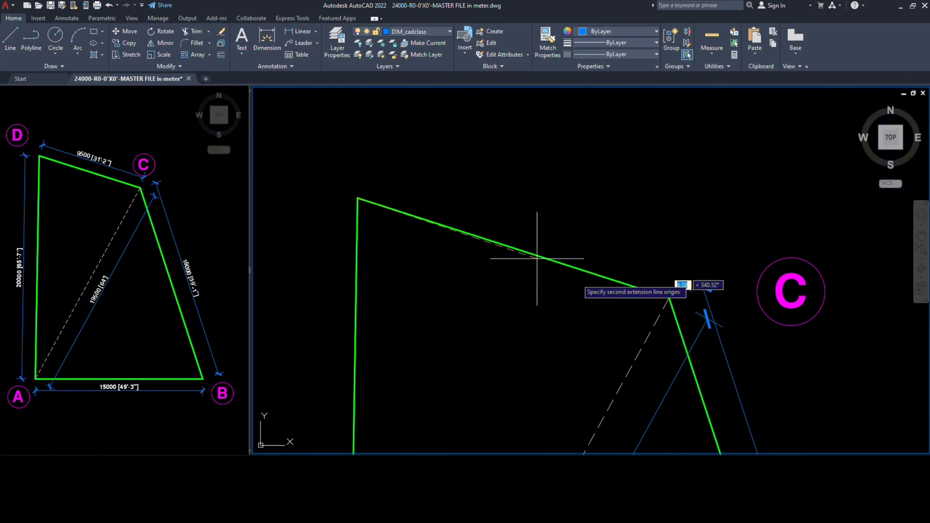
scroll(664, 305, up, 3)
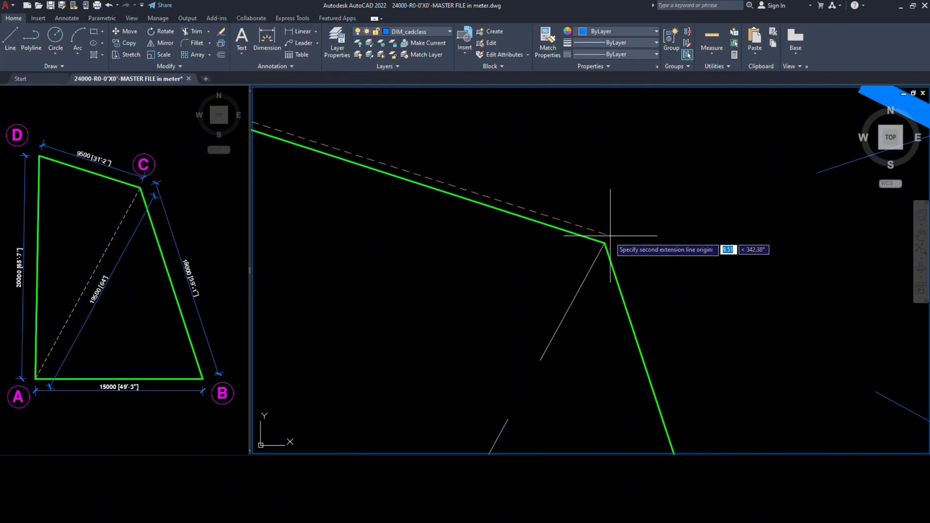
click(604, 243)
Place the 9500 [31'-2"] dimension line above edge DC.
middle_drag(602, 243, 867, 315)
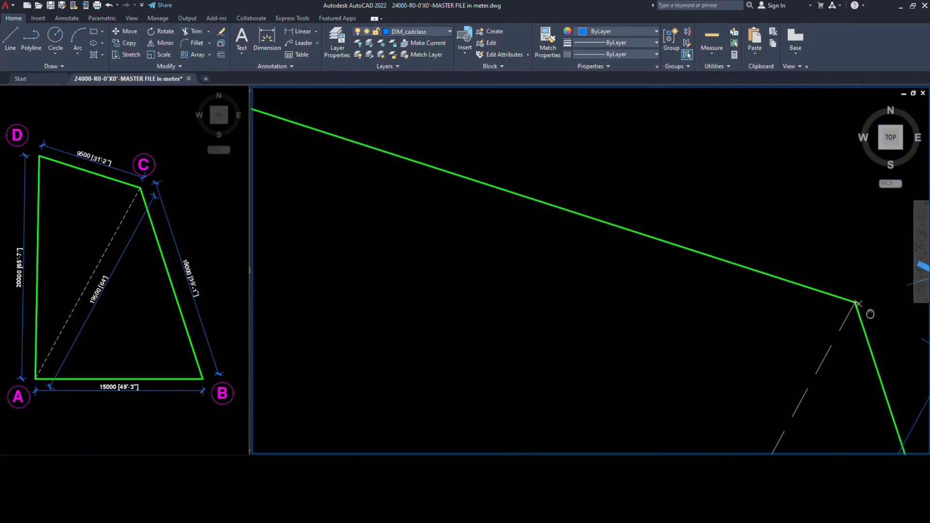
click(598, 245)
scroll(597, 245, down, 1)
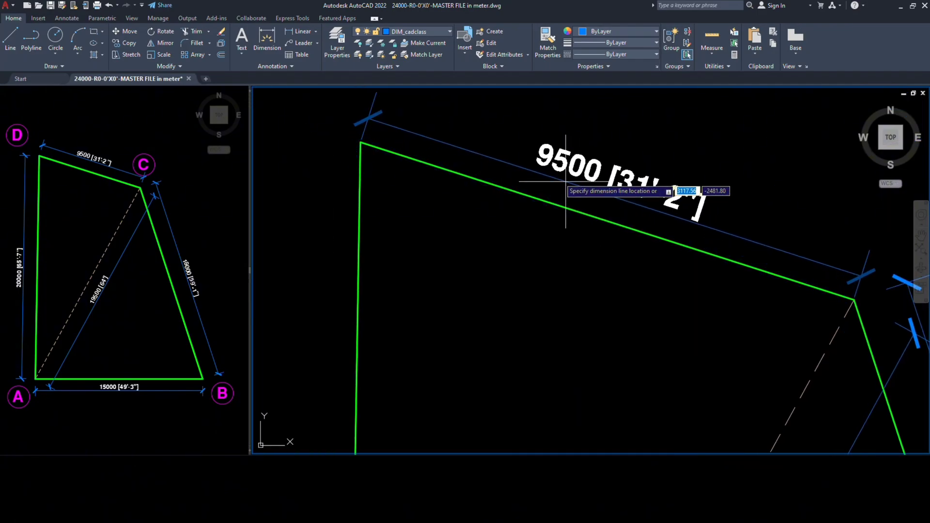
click(551, 166)
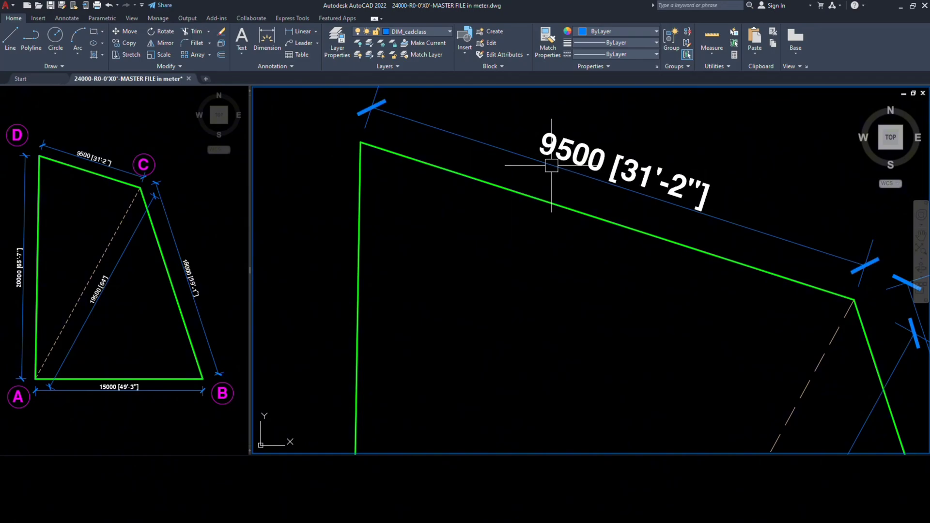
scroll(550, 160, down, 4)
scroll(556, 183, up, 4)
mouse_move(554, 193)
middle_down()
mouse_move(544, 262)
mouse_move(551, 245)
middle_up()
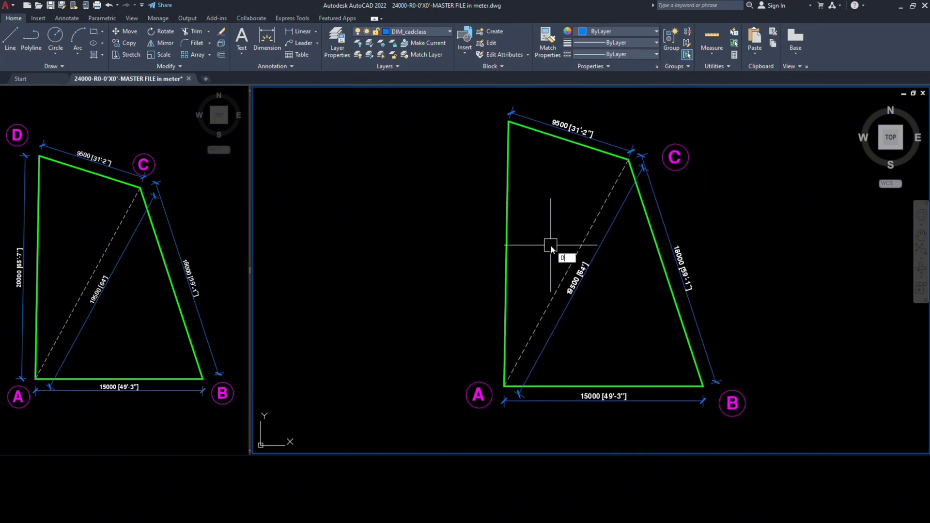
text(L)
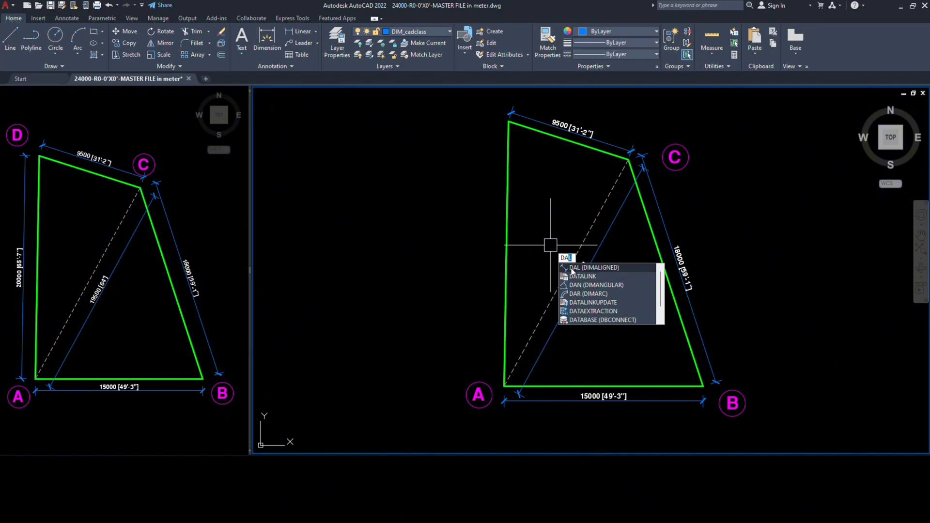
Dimension left edge AD with an aligned 20000 [65'-7"] dimension placed beside it.
key(Return)
scroll(506, 385, up, 5)
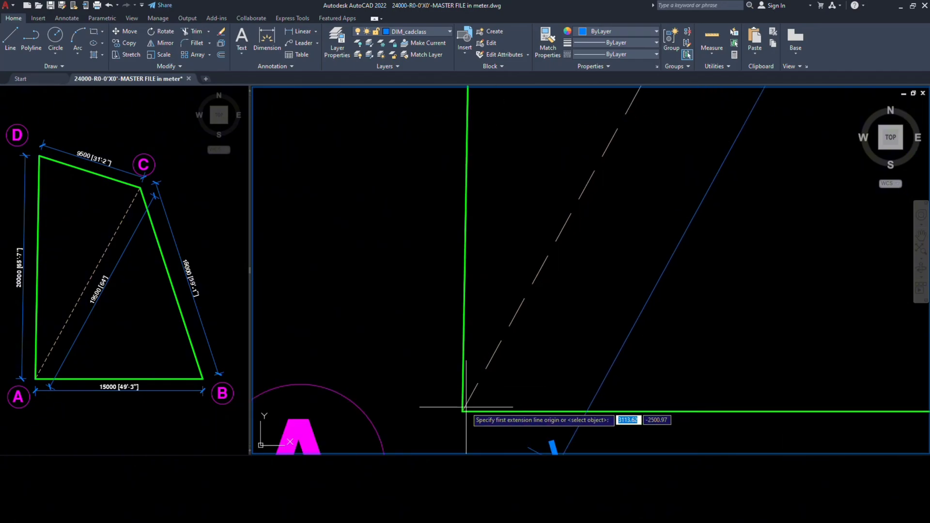
click(462, 411)
scroll(435, 311, down, 5)
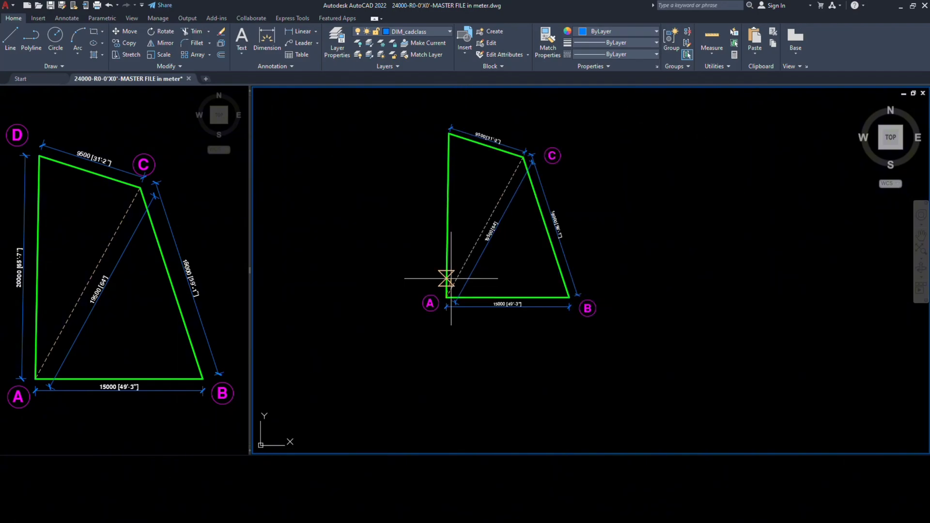
middle_drag(443, 276, 436, 331)
scroll(440, 231, up, 8)
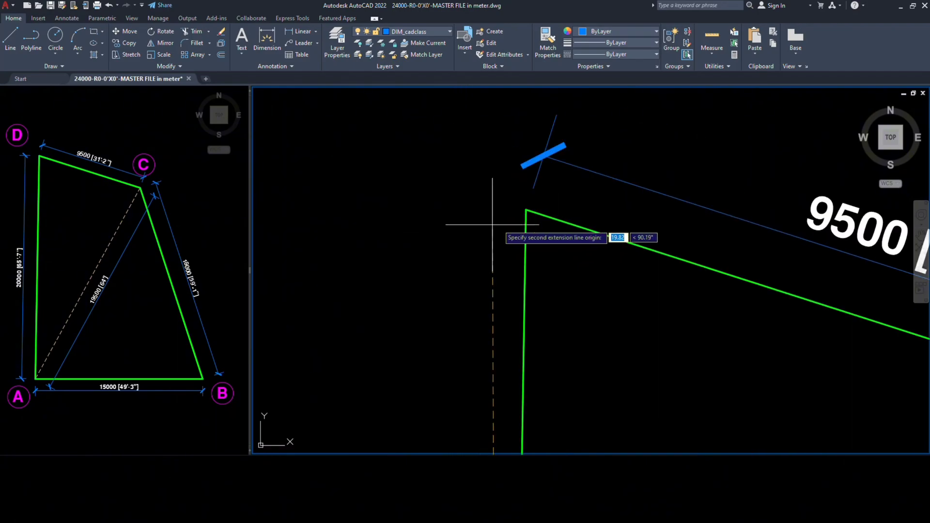
click(526, 210)
scroll(461, 212, down, 5)
middle_drag(461, 211, 509, 137)
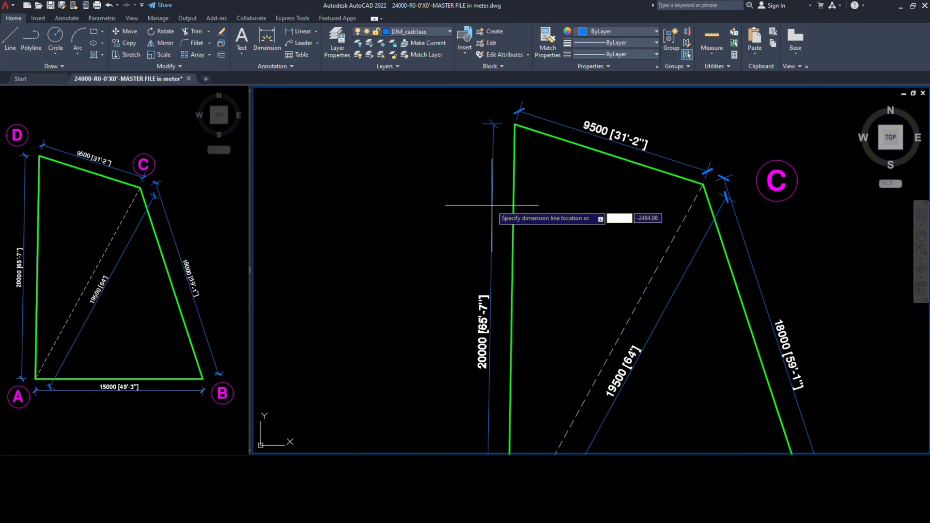
middle_drag(492, 205, 490, 161)
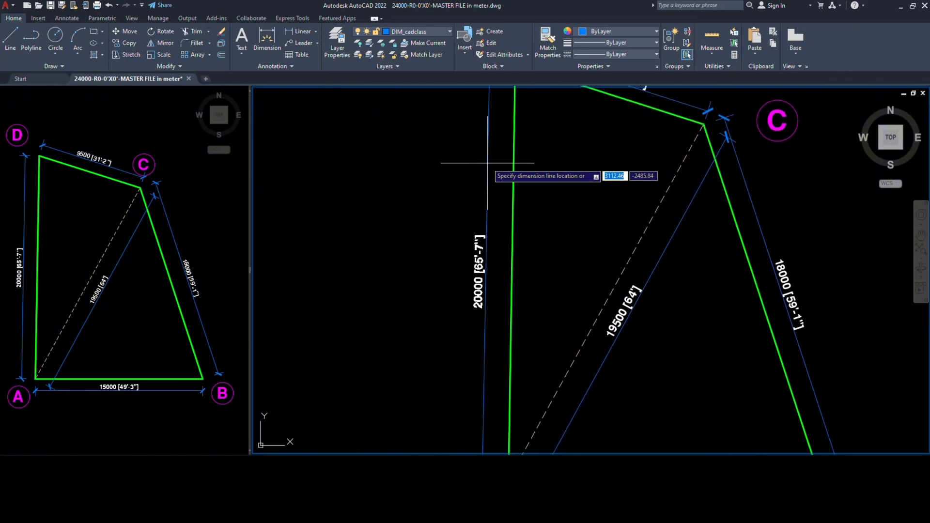
click(489, 189)
mouse_move(533, 208)
middle_down()
mouse_move(509, 234)
mouse_move(544, 249)
mouse_move(545, 231)
middle_up()
scroll(508, 235, up, 2)
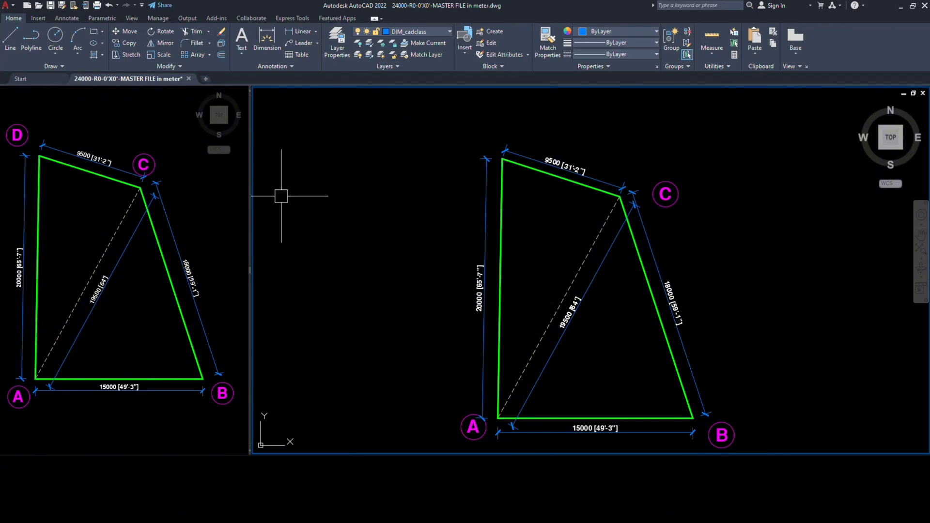
click(151, 124)
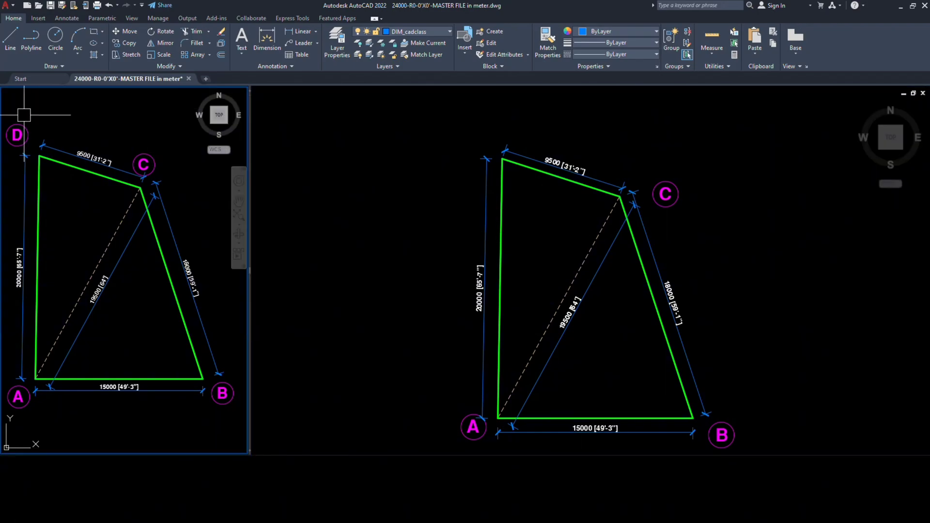
Copy the circled D label from the reference and place it at the plot's corner D.
click(5, 118)
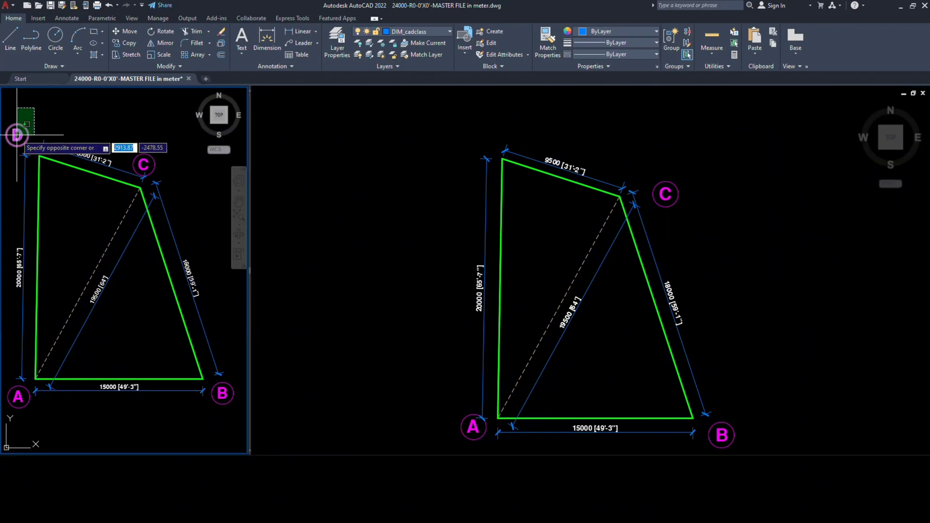
click(34, 151)
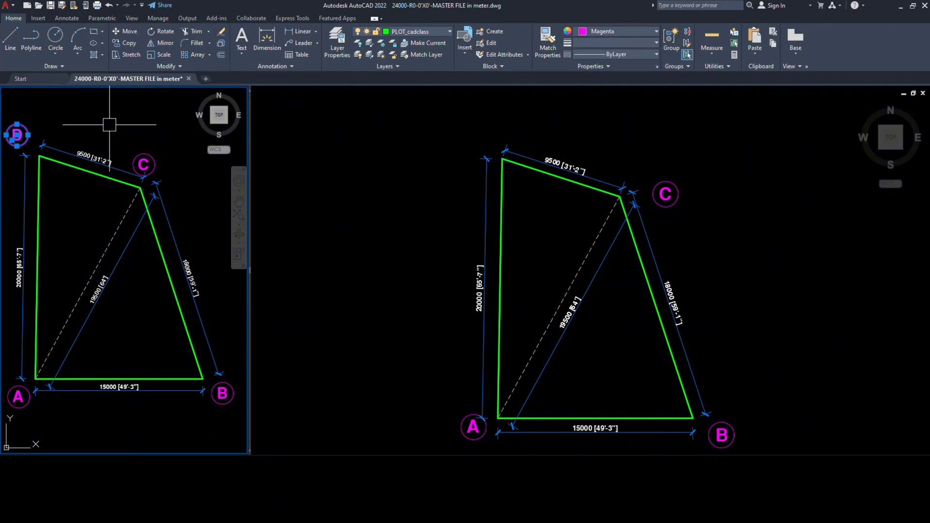
click(389, 150)
key(ctrl+c)
key(ctrl+v)
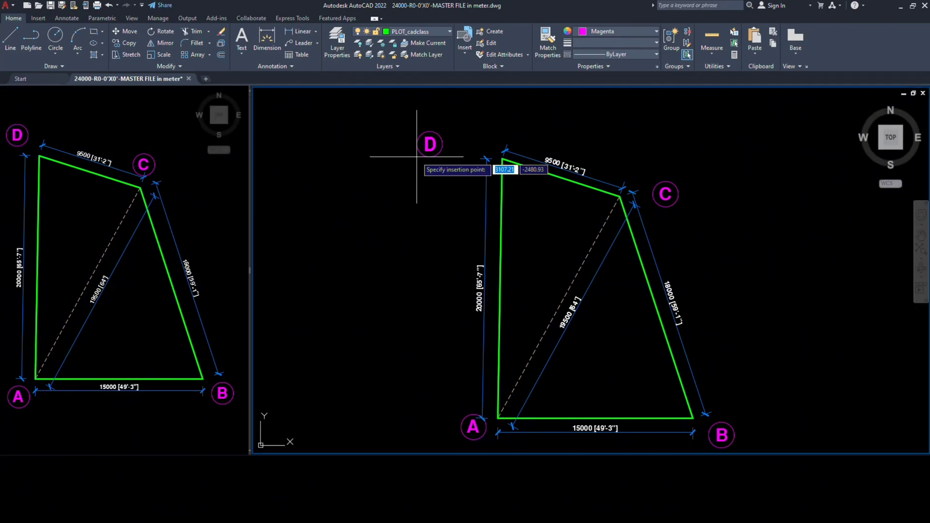
click(465, 151)
middle_drag(468, 196, 442, 180)
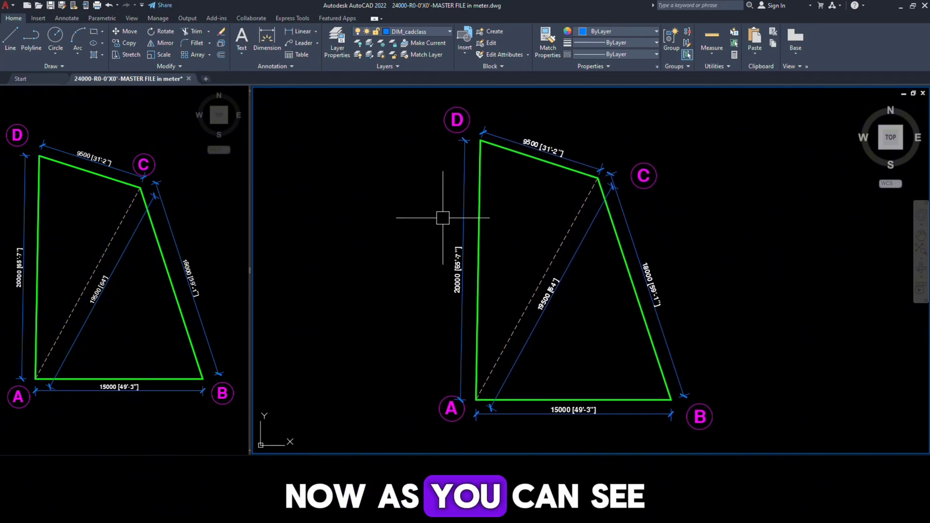
Save the drawing.
scroll(441, 223, down, 2)
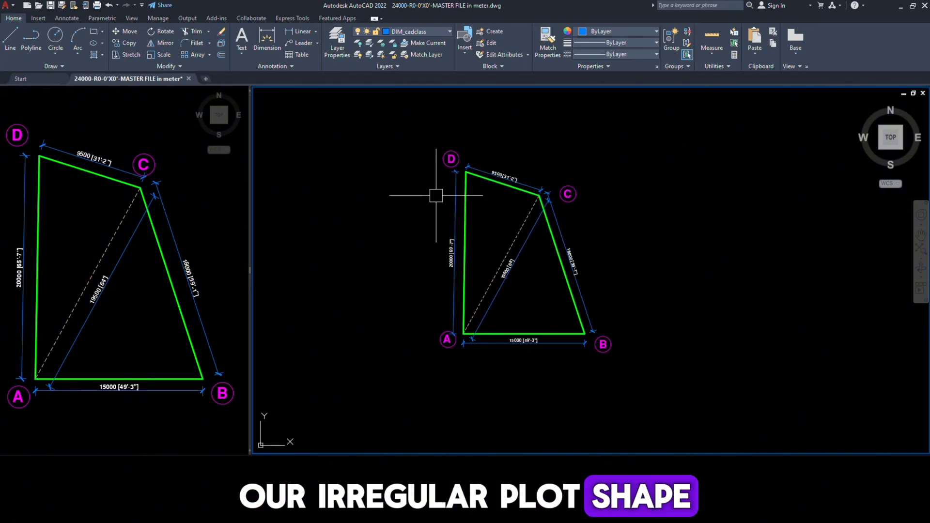
scroll(436, 195, up, 2)
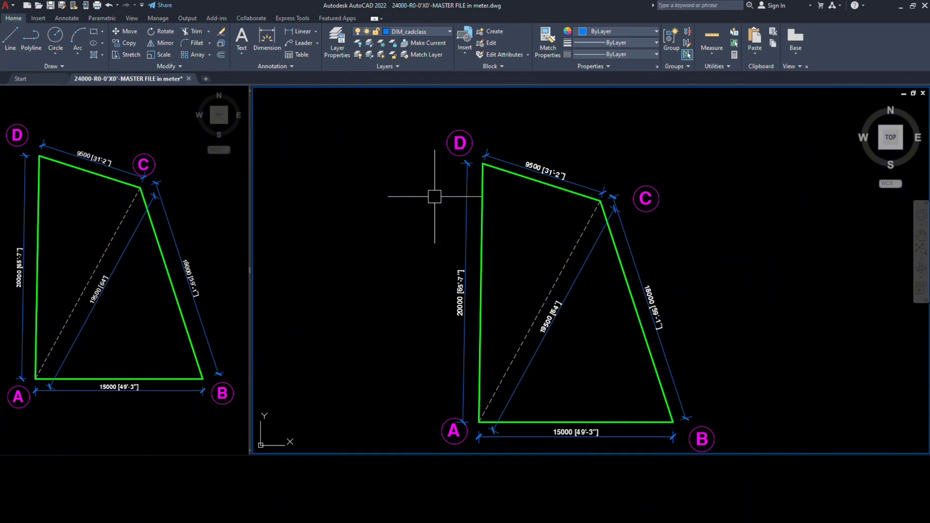
key(ctrl+s)
End object isolation so all drawings are visible again.
middle_drag(405, 231, 409, 224)
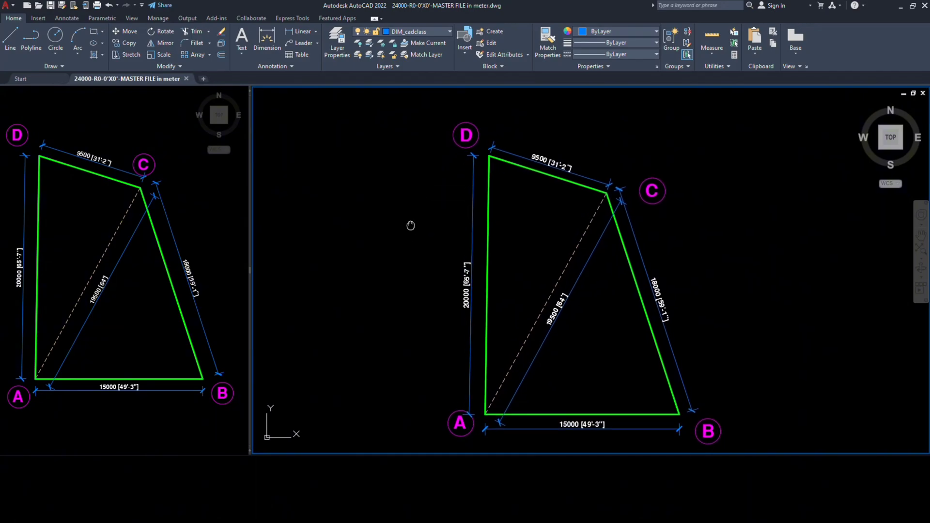
right_click(717, 227)
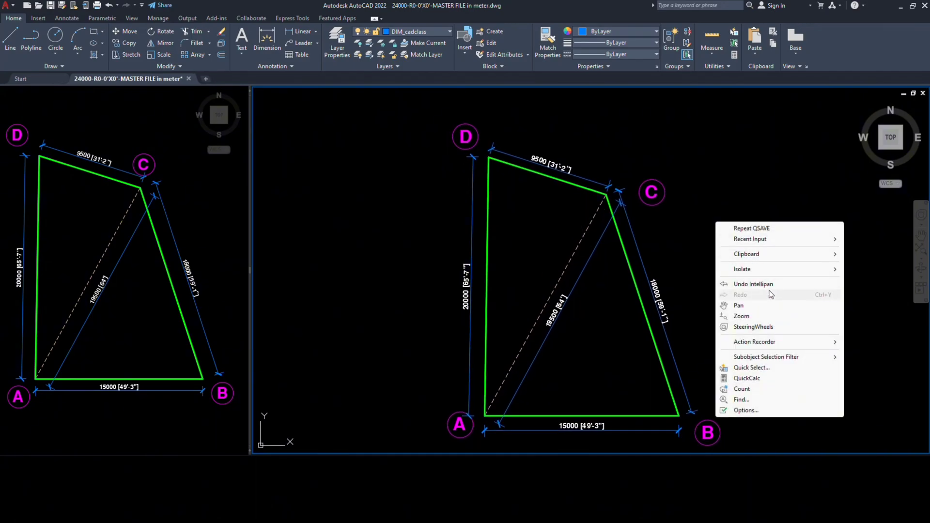
mouse_move(785, 274)
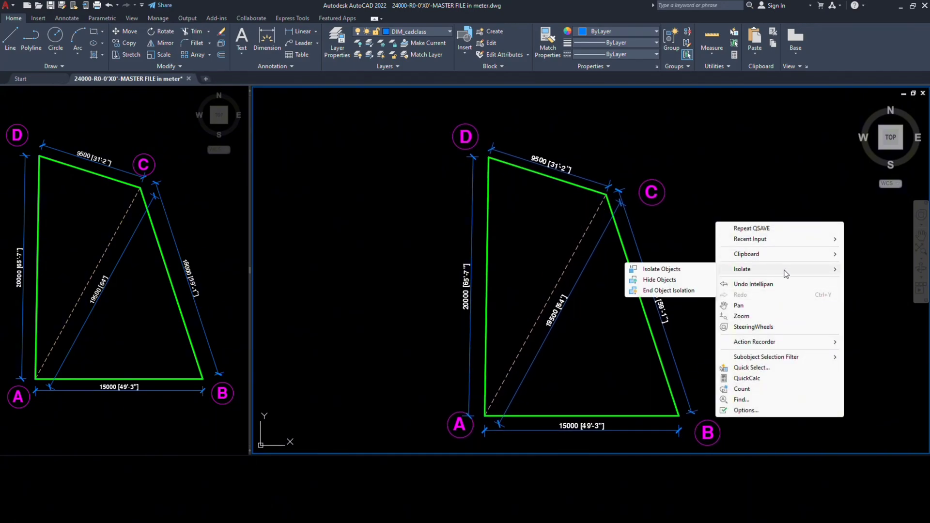
click(694, 290)
scroll(696, 288, down, 8)
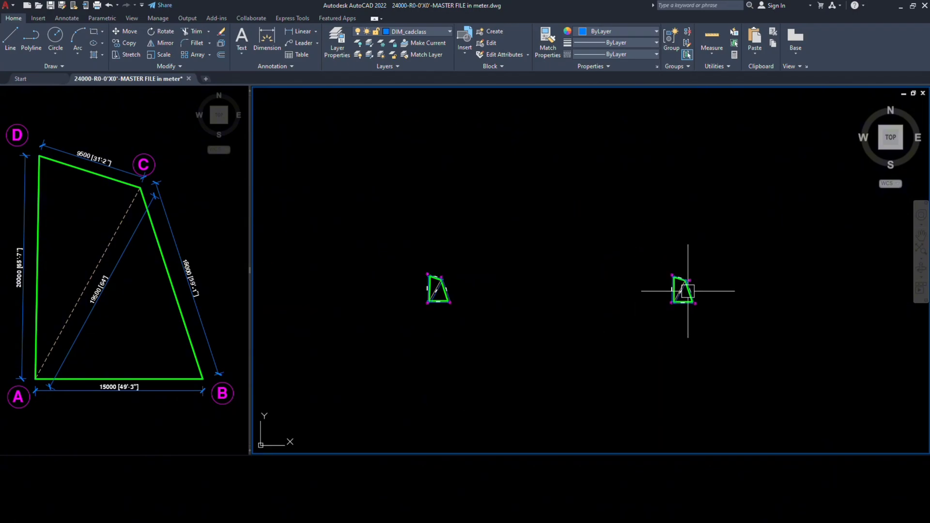
scroll(676, 290, down, 5)
scroll(530, 286, up, 6)
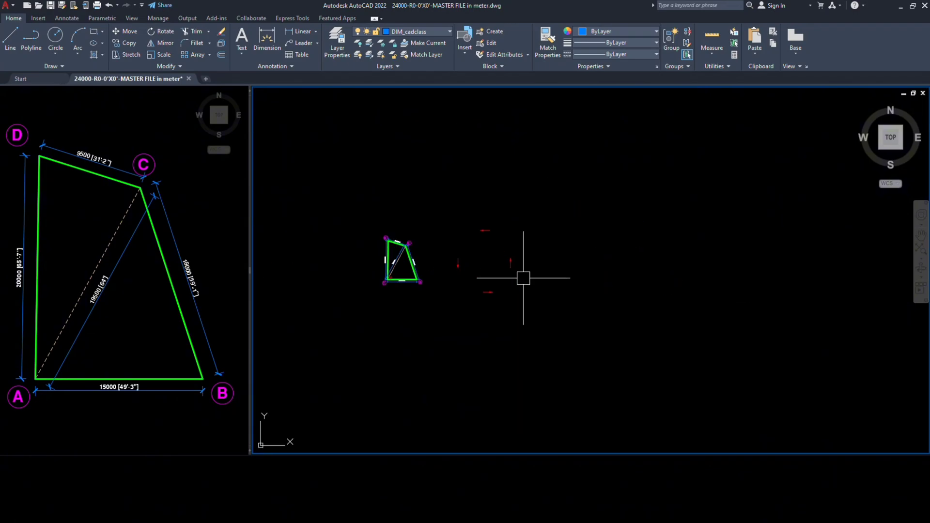
Move the four red arrows so they frame the finished plot.
click(599, 192)
click(441, 320)
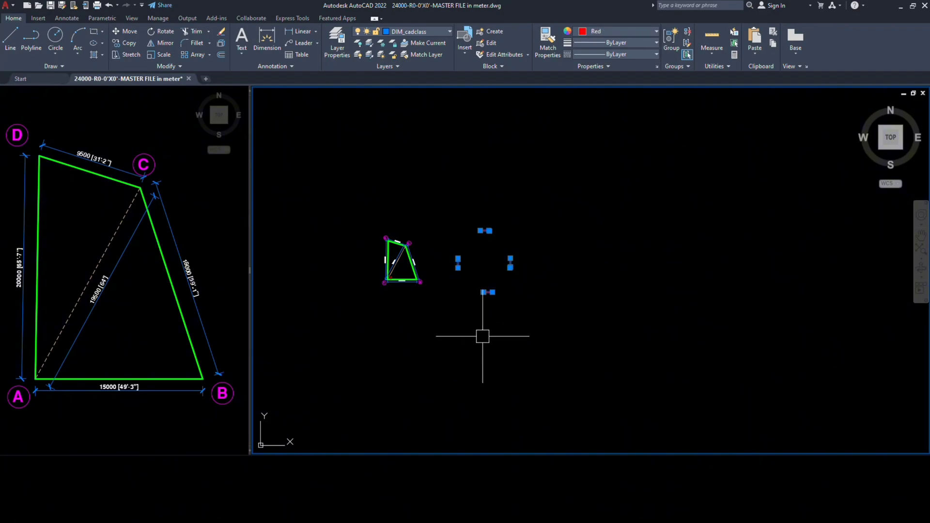
key(Return)
click(506, 342)
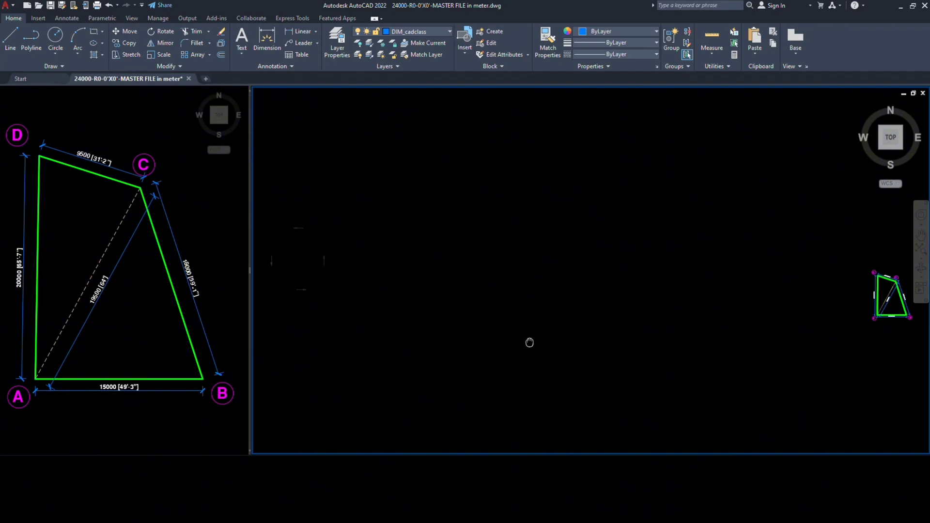
middle_drag(681, 339, 383, 337)
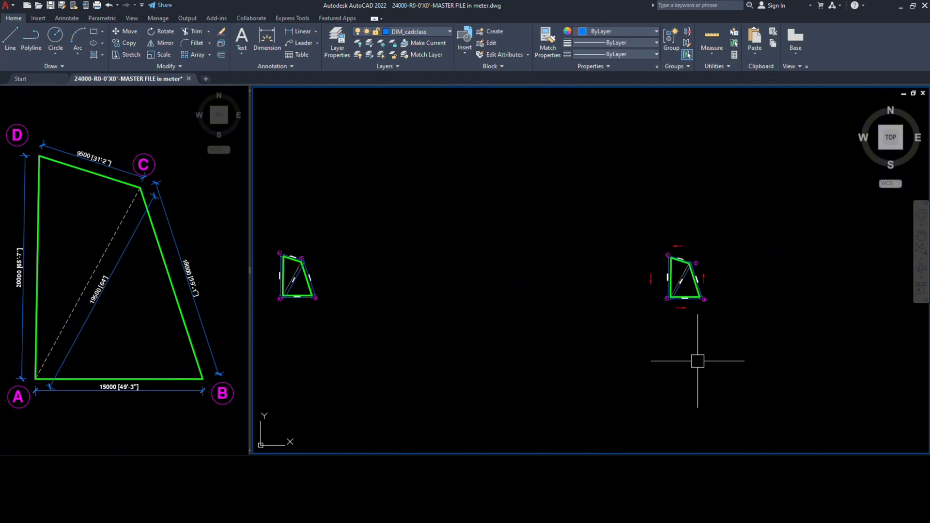
Zoom window onto the plot framed by the red arrows.
key(Return)
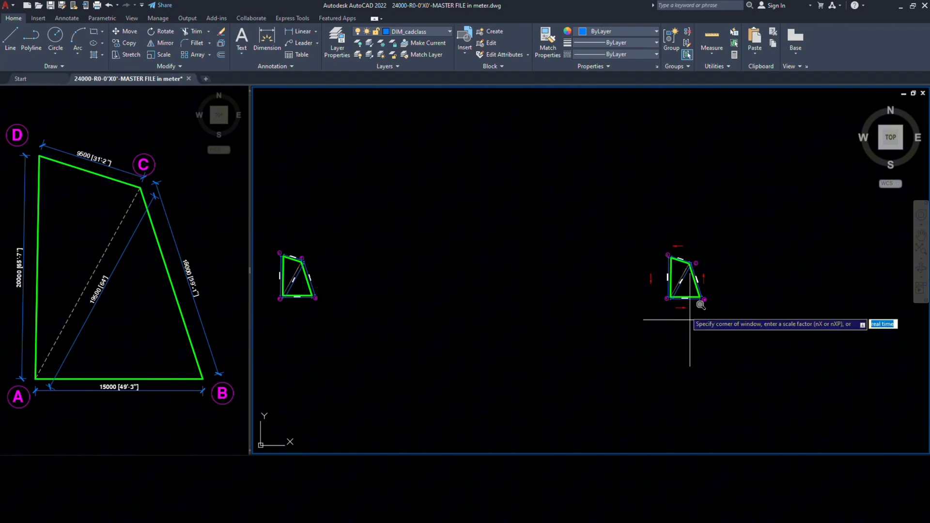
click(639, 235)
click(722, 315)
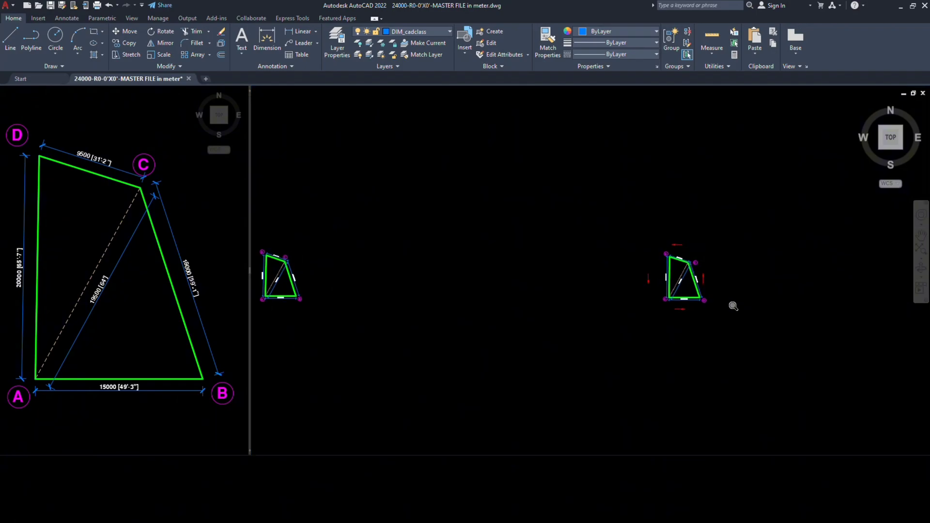
middle_drag(731, 316, 685, 316)
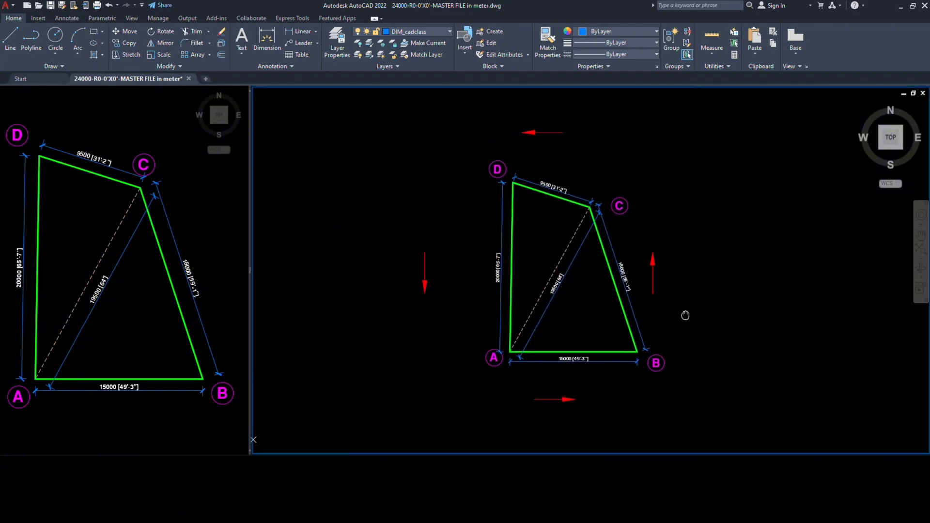